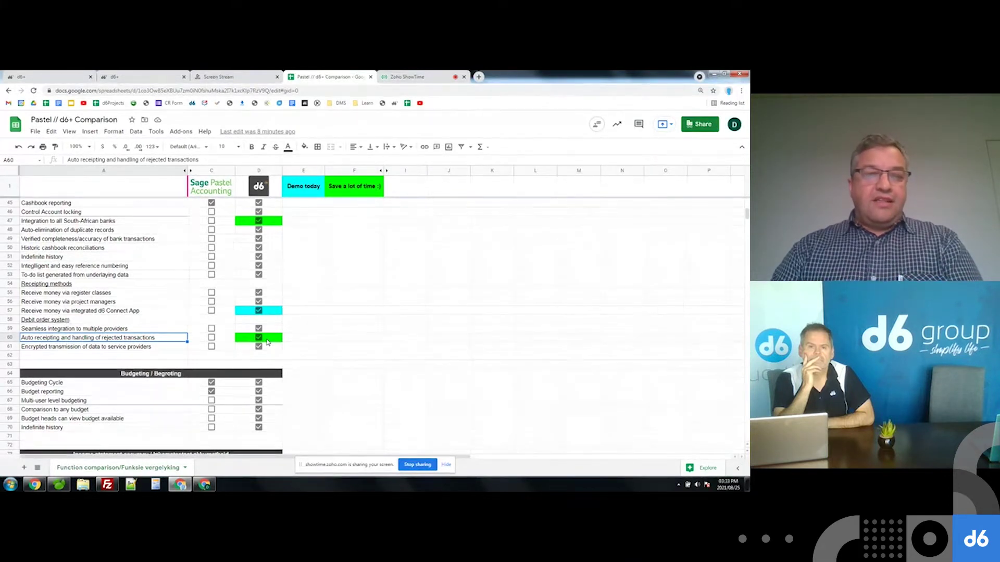
Step: Review the Pastel and d6+ function comparison, from the cashbook and budgeting sections back to General Ledger
scroll(267, 341, down, 5)
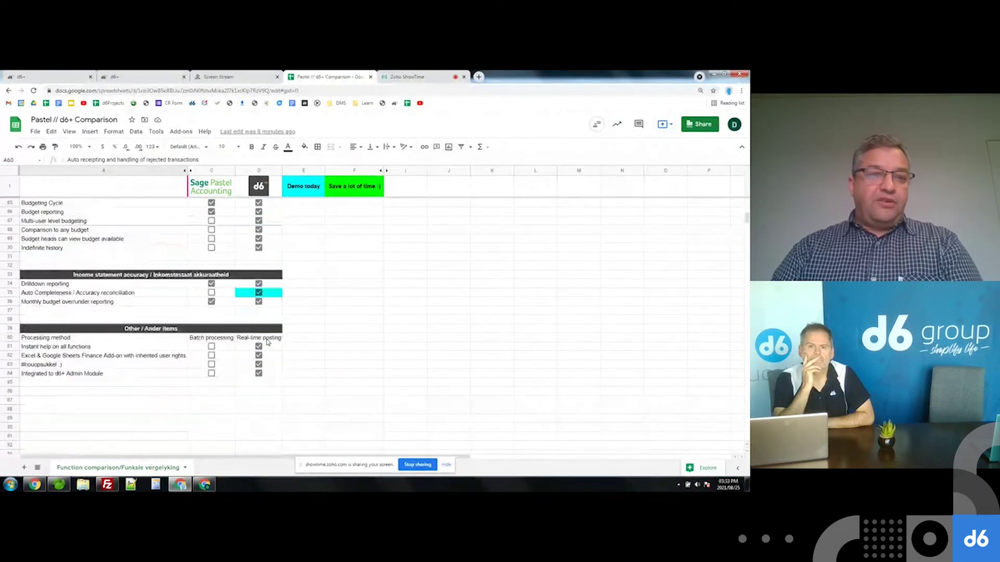
scroll(267, 342, up, 6)
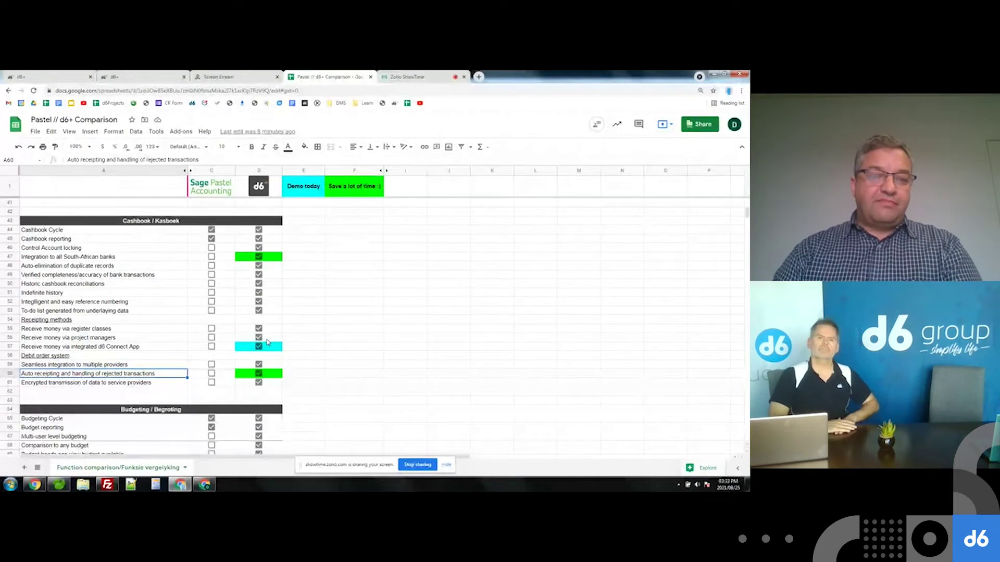
scroll(267, 342, up, 4)
scroll(267, 341, up, 5)
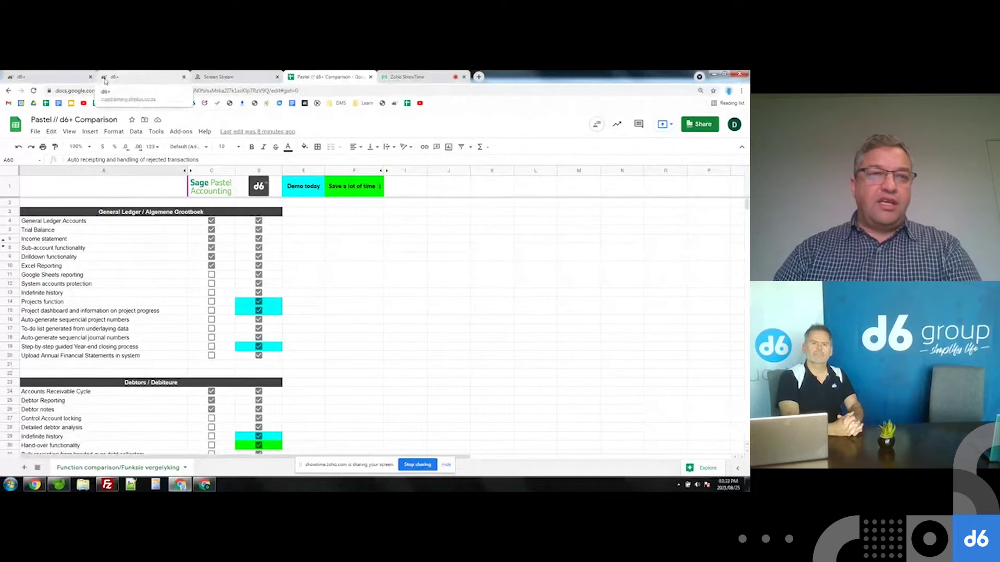
Step: Switch to d6+ and open Account Statements under Debtors in the Finances section
click(77, 77)
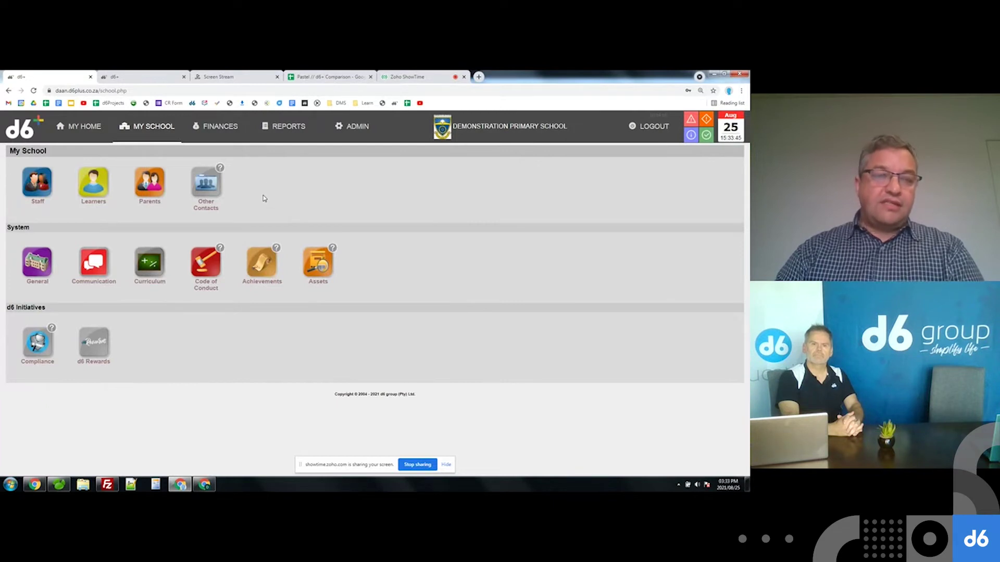
click(225, 133)
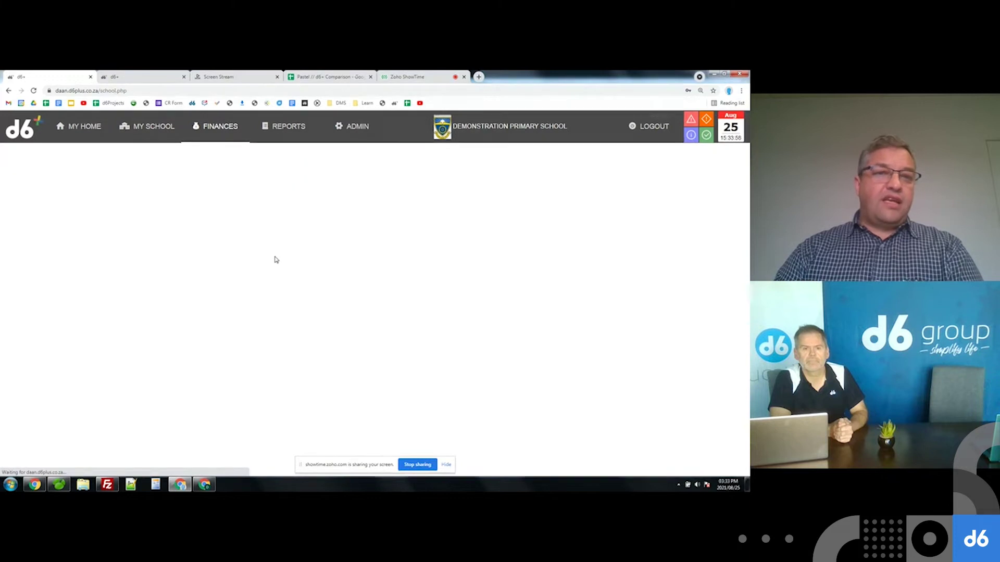
scroll(270, 271, down, 1)
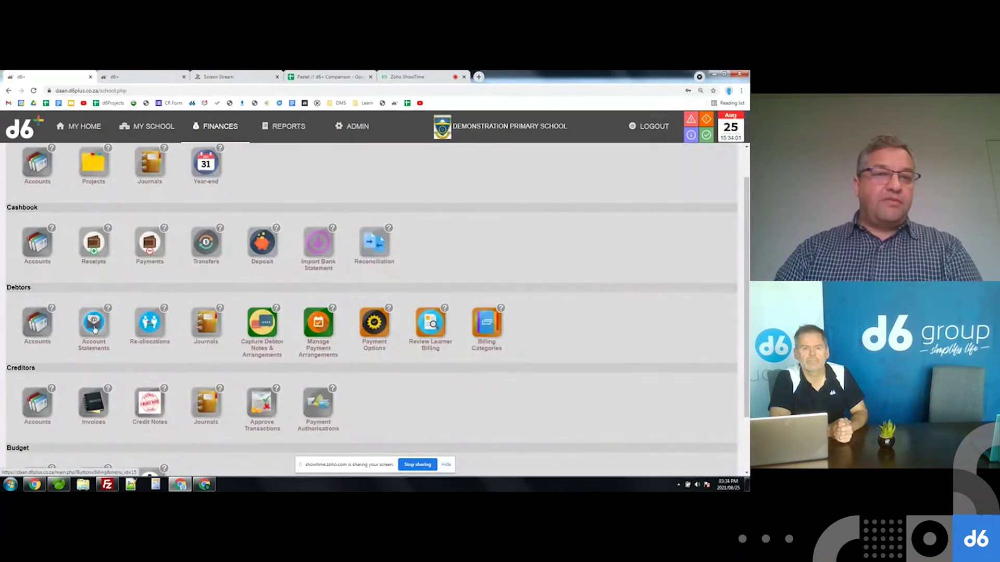
scroll(156, 287, up, 1)
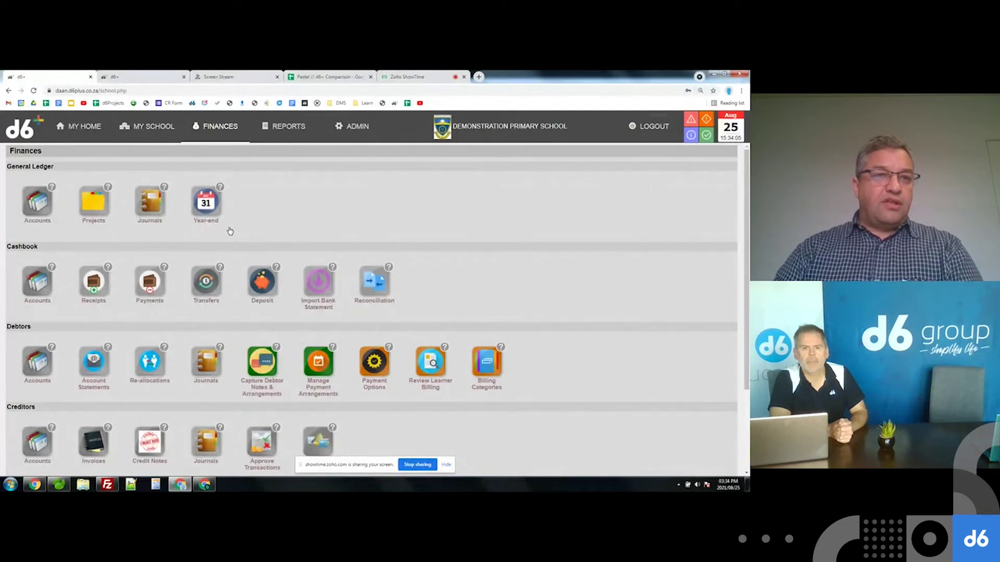
scroll(227, 232, down, 3)
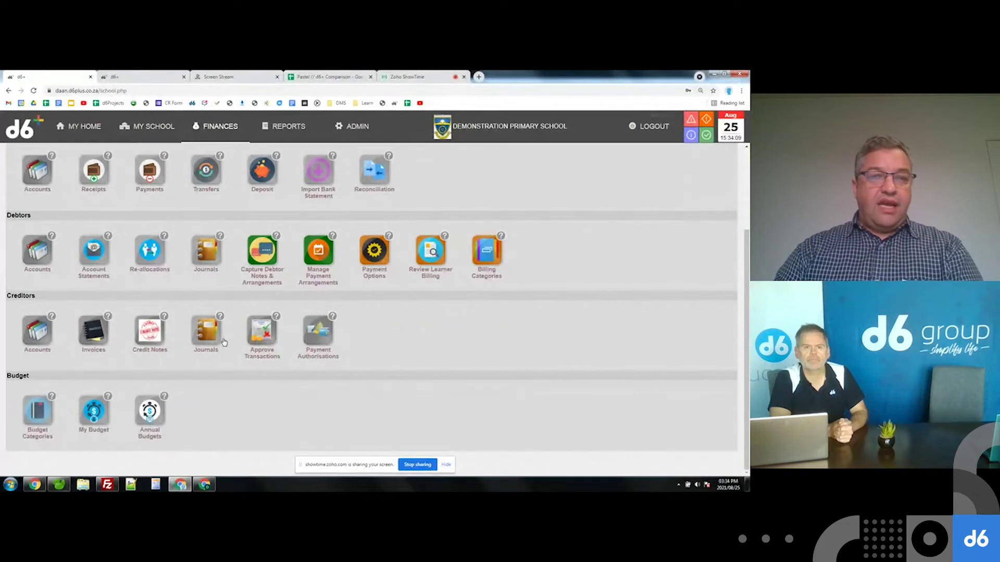
scroll(203, 271, up, 3)
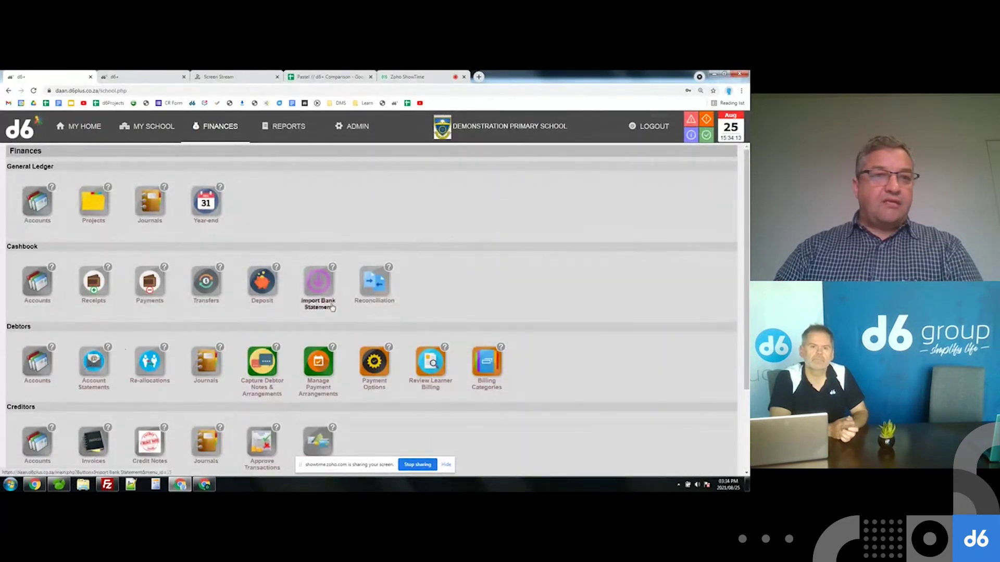
click(324, 289)
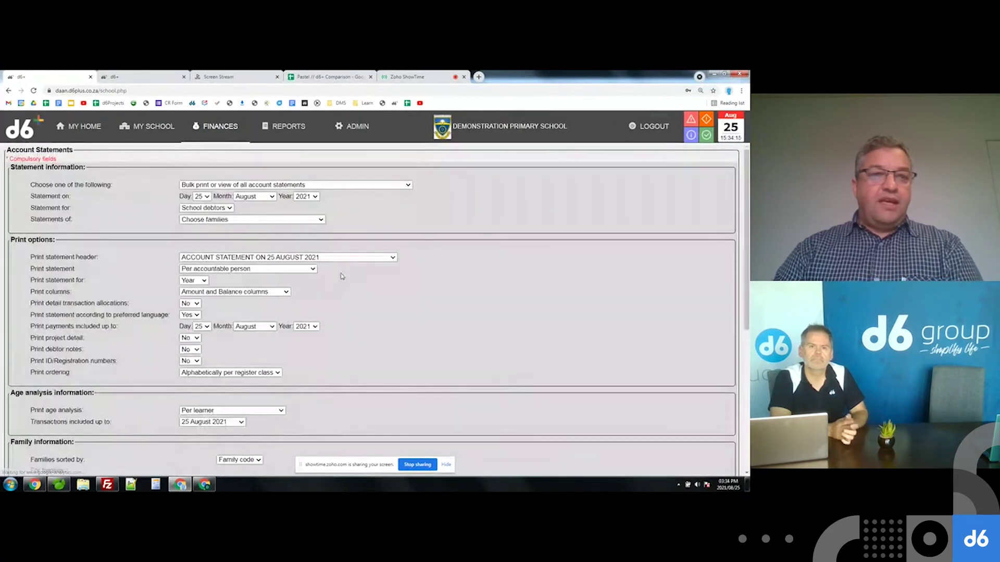
Step: Set the statement year to 2009 and add one family to the selected families by its family code
click(312, 197)
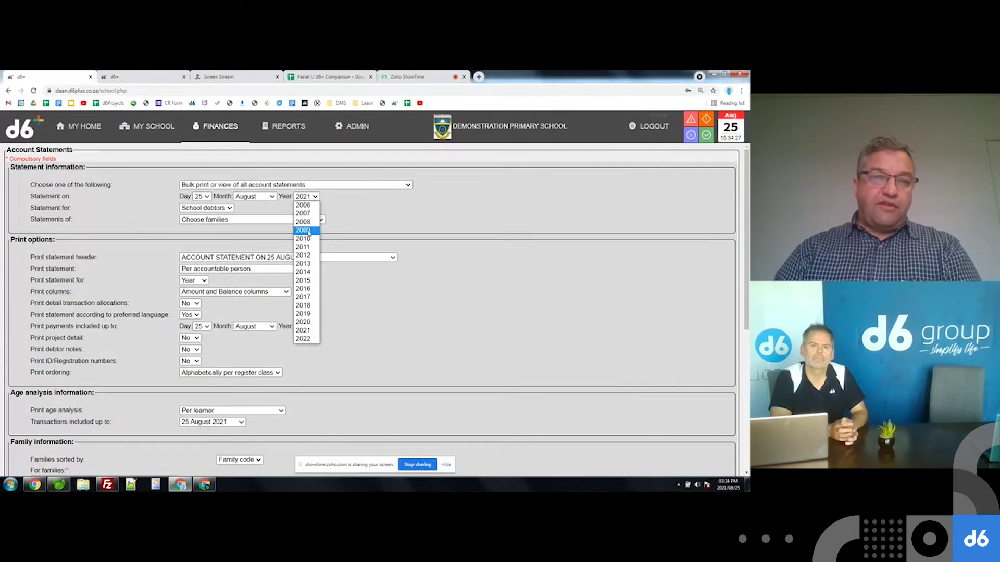
click(307, 230)
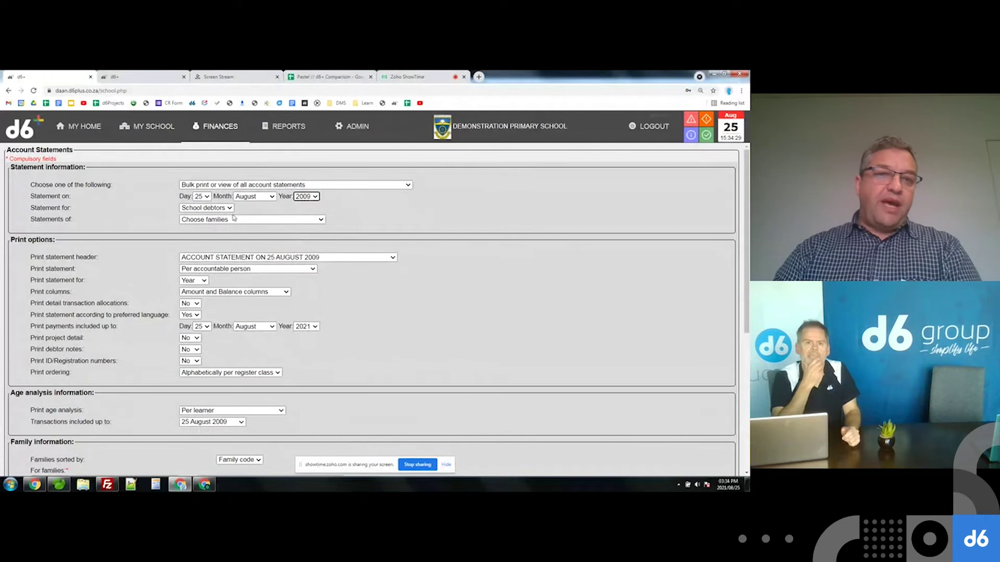
scroll(404, 291, down, 4)
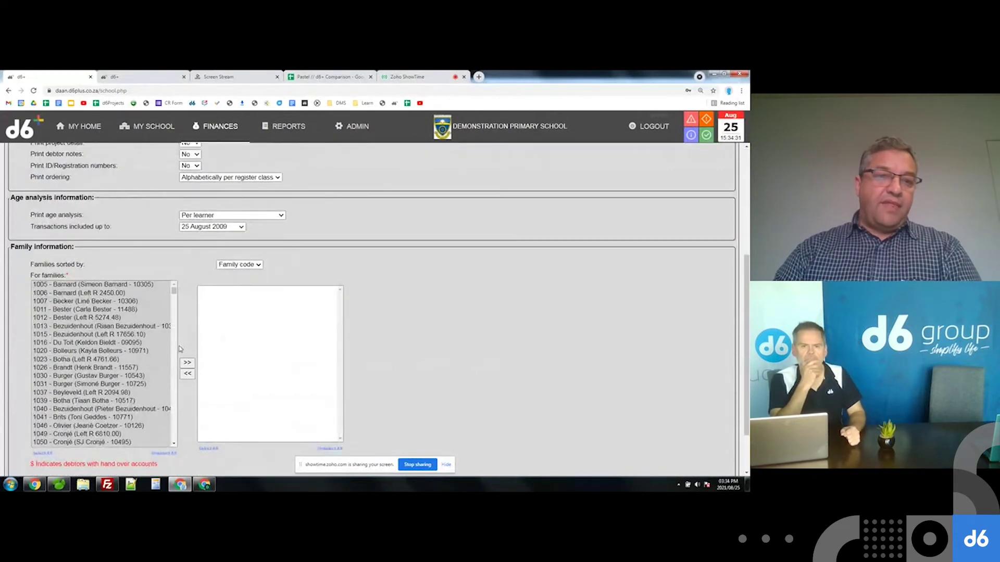
click(144, 350)
text(12425)
click(187, 362)
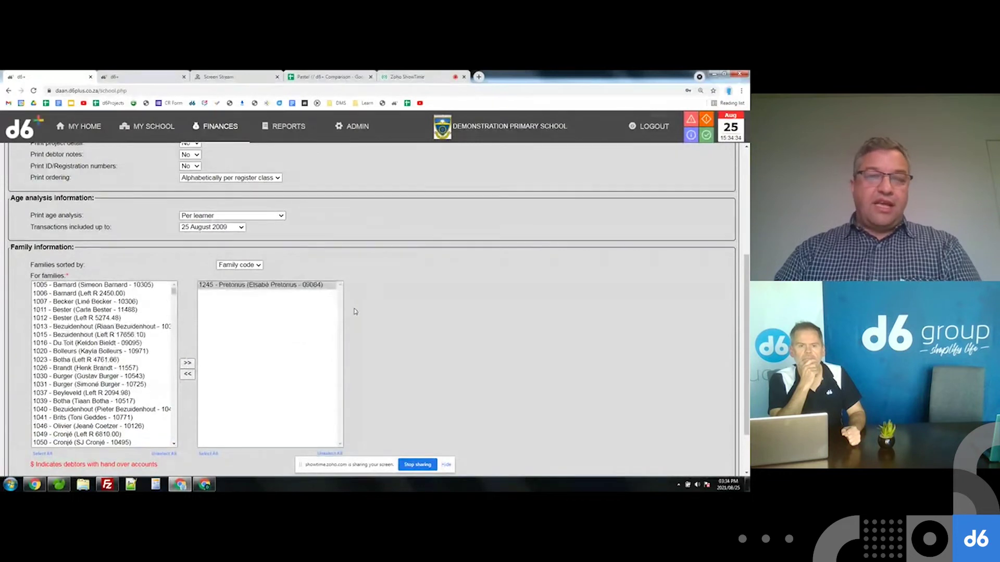
Step: Set the statement year to 2011 and check which learner is listed for the selected family
scroll(355, 311, up, 2)
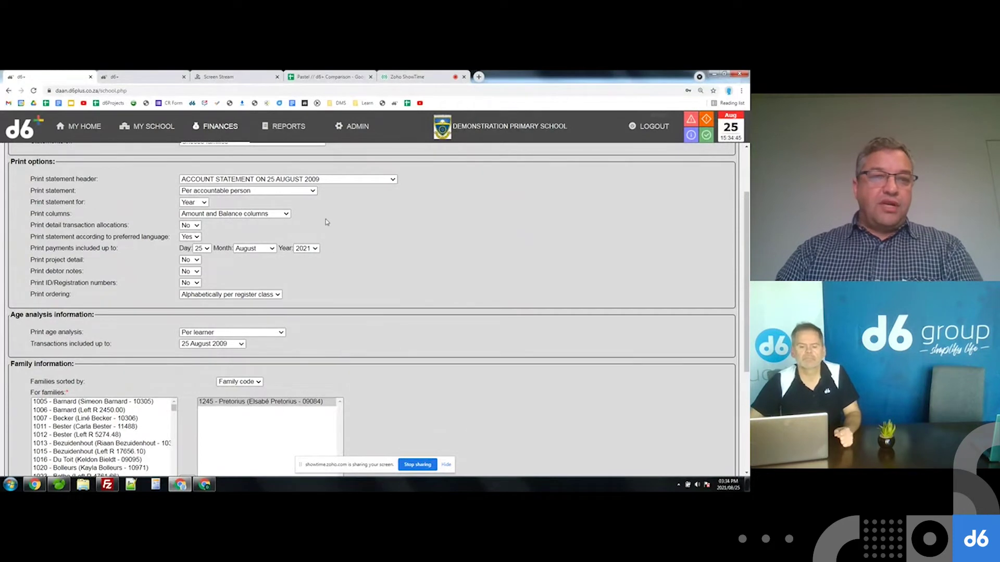
scroll(325, 229, up, 2)
scroll(323, 243, down, 3)
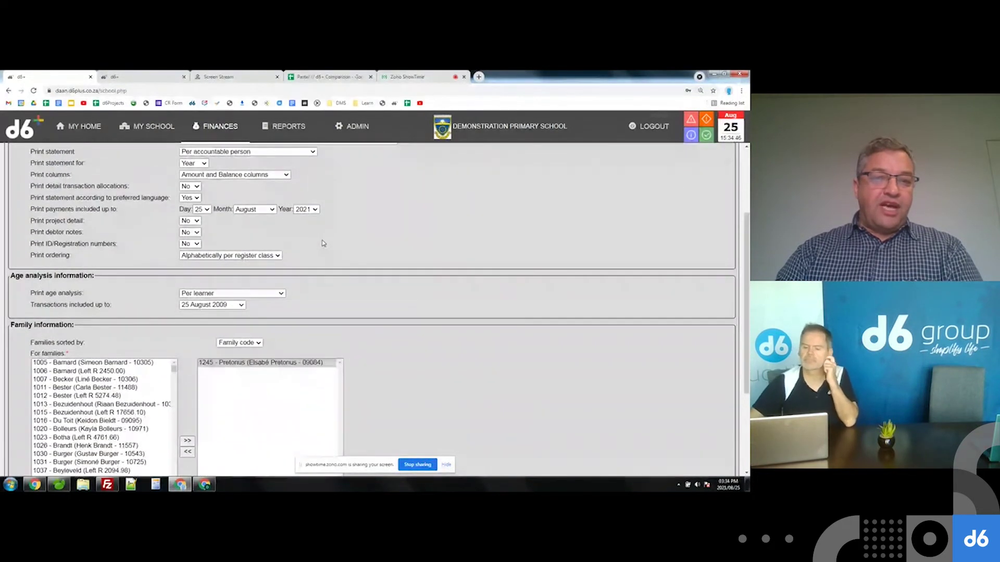
scroll(320, 229, up, 3)
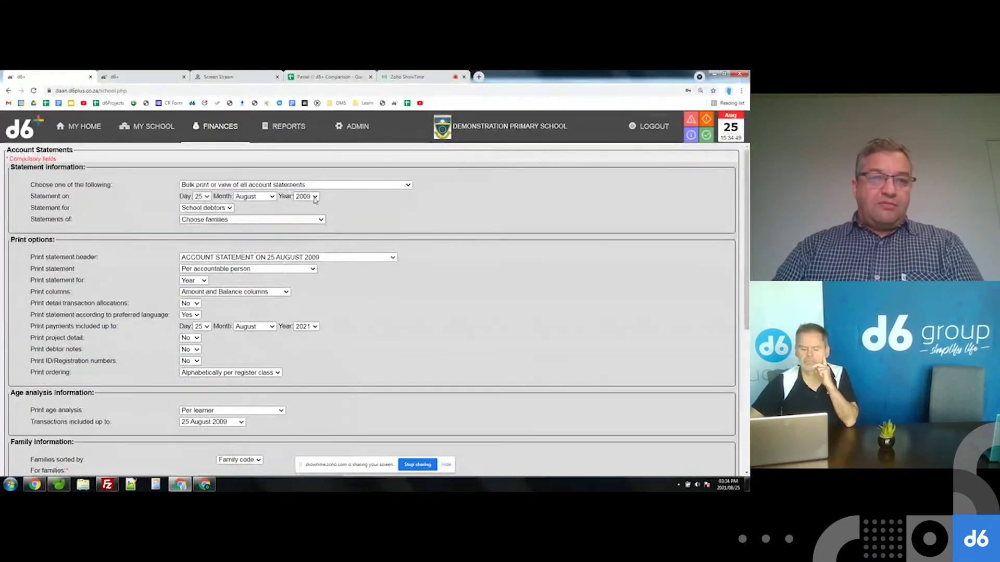
click(314, 197)
click(308, 244)
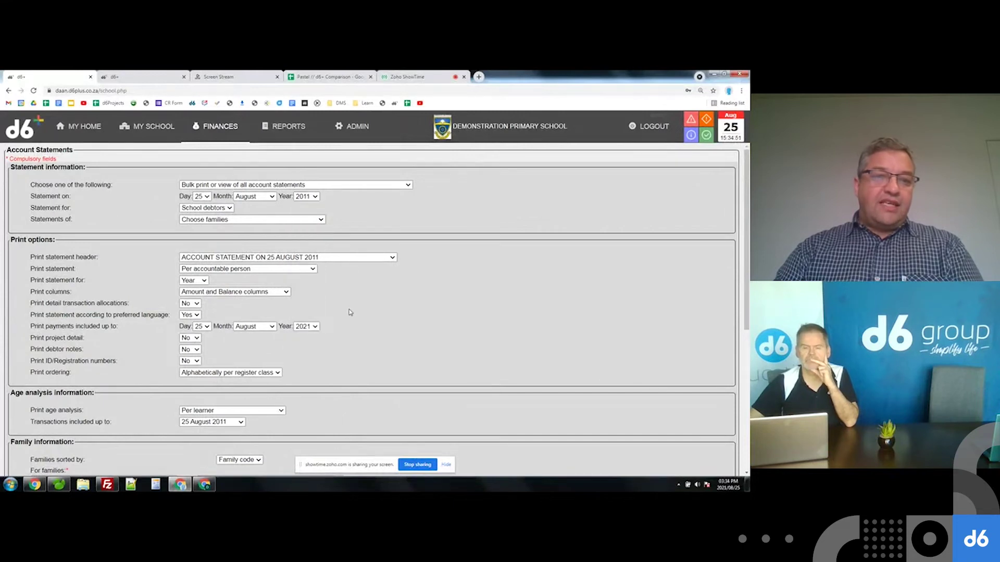
scroll(350, 311, down, 3)
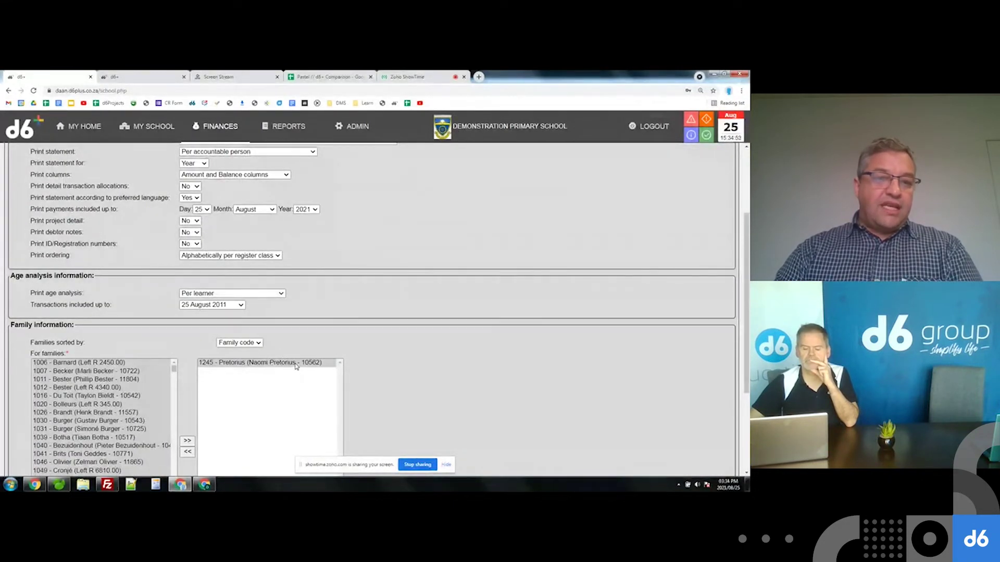
scroll(337, 343, up, 3)
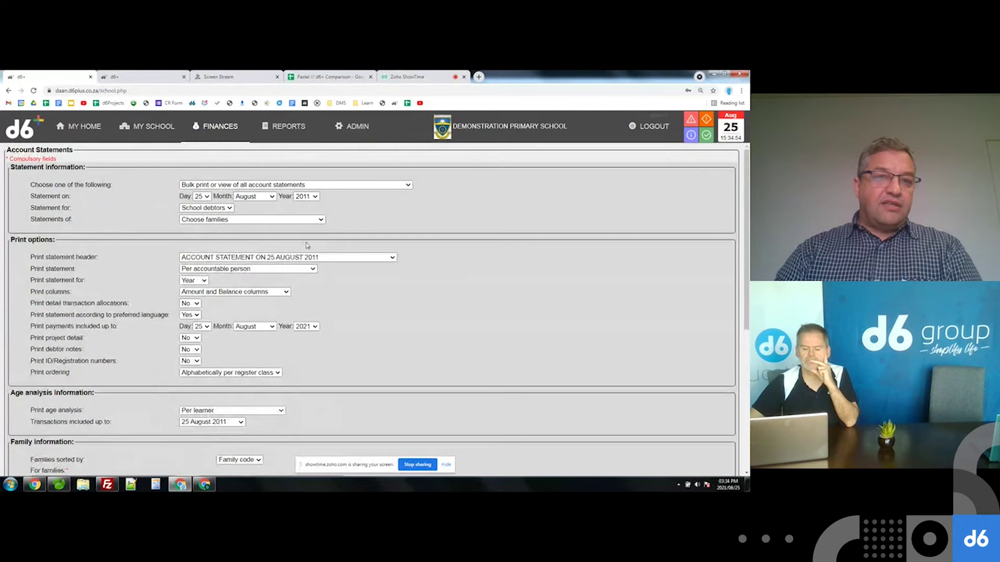
Step: Set the statement year to 2016 and check the selected family's learner for that year
click(314, 198)
click(313, 293)
click(314, 327)
click(339, 360)
scroll(342, 359, down, 1)
scroll(343, 359, down, 5)
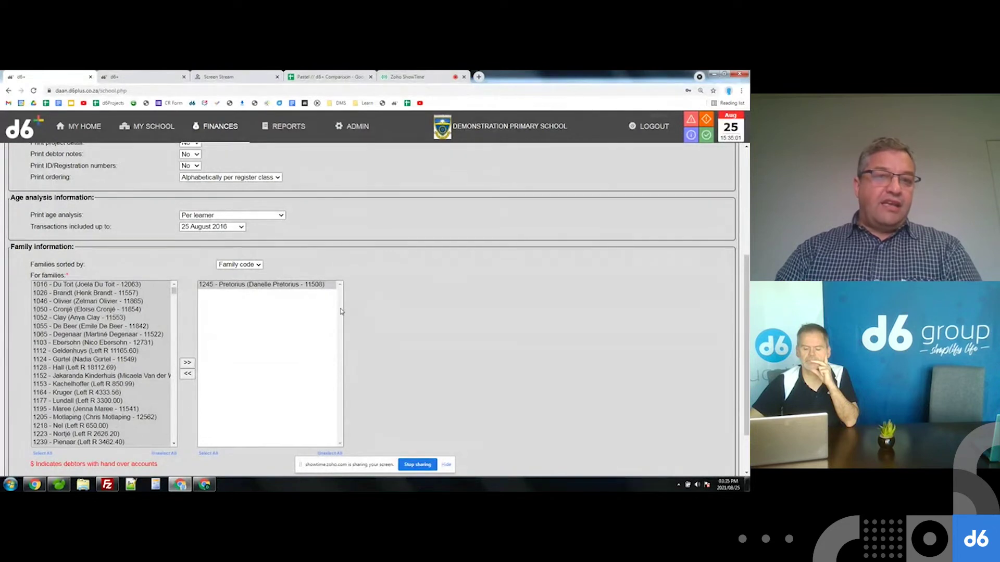
Step: Start a new cashbook receipt from the Finances section with Register class as the receipt type
click(214, 127)
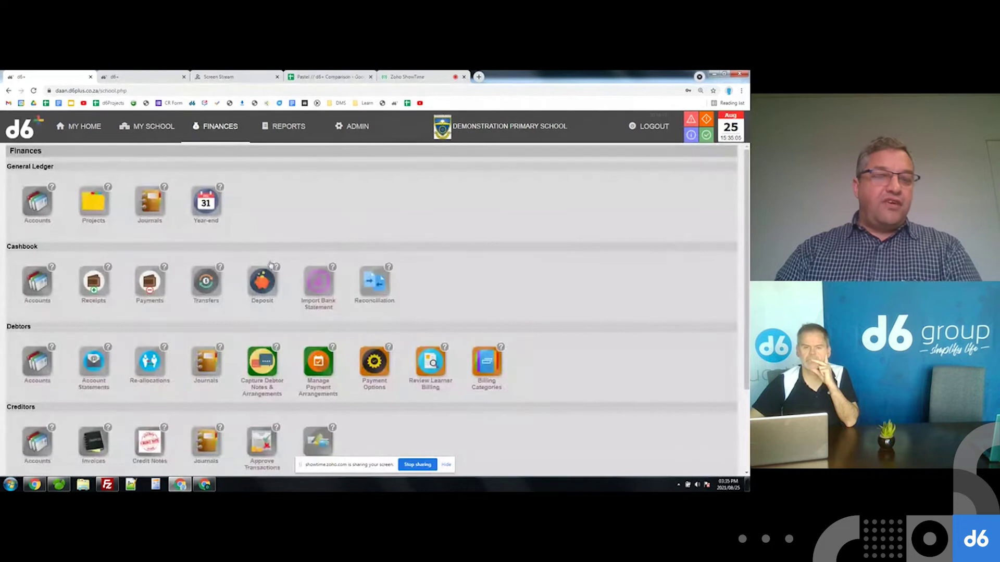
click(94, 288)
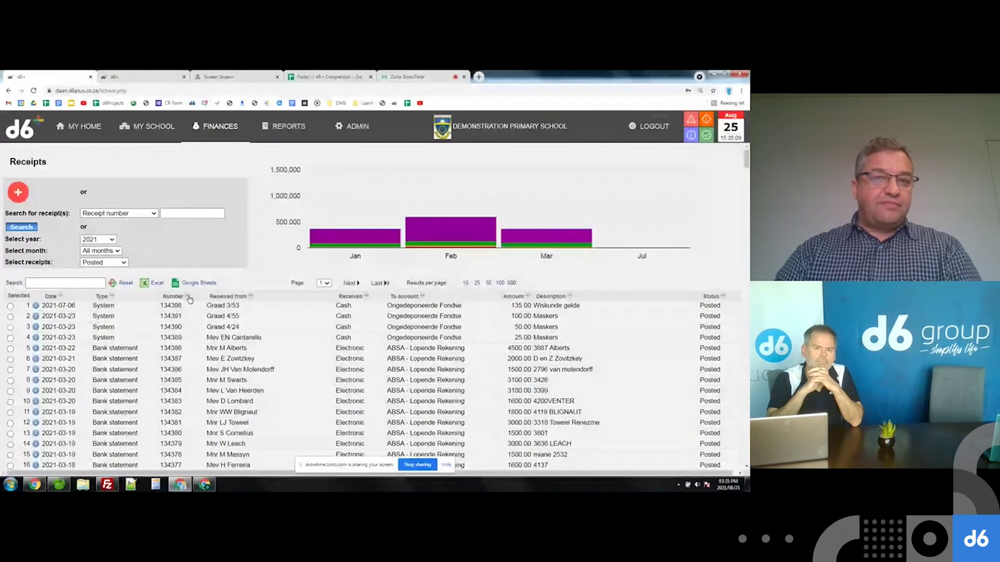
click(19, 193)
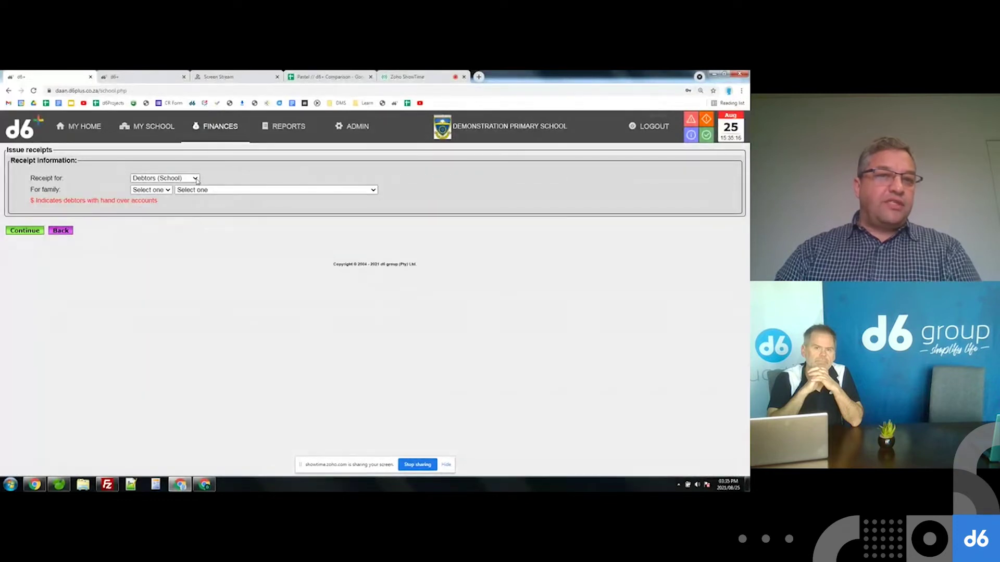
click(196, 178)
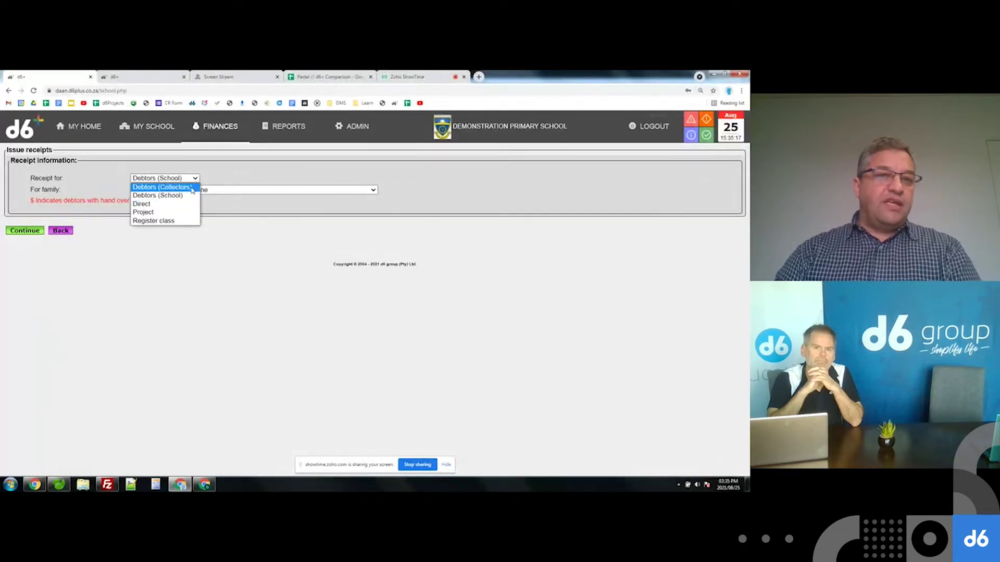
click(177, 221)
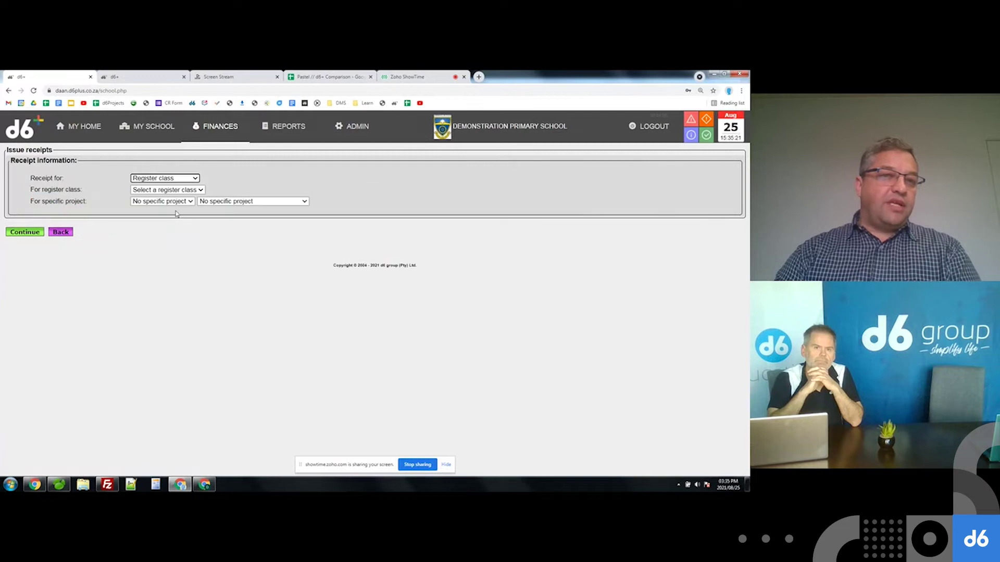
Step: Choose register class Grade 5/20 and project 1609, 2021 Gr RR pakket, and continue to the receipt details
click(184, 192)
scroll(163, 317, down, 5)
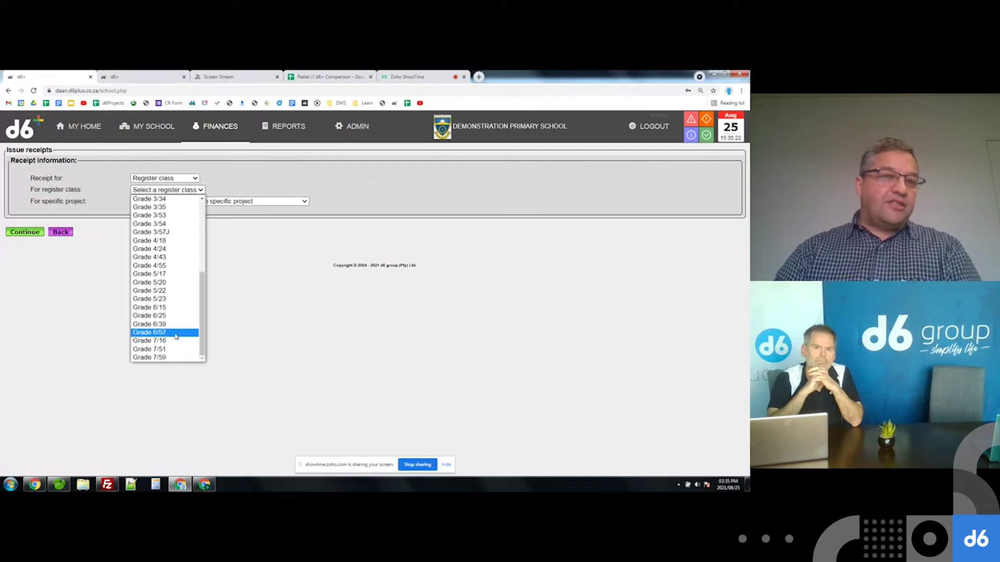
click(163, 283)
click(190, 203)
click(151, 281)
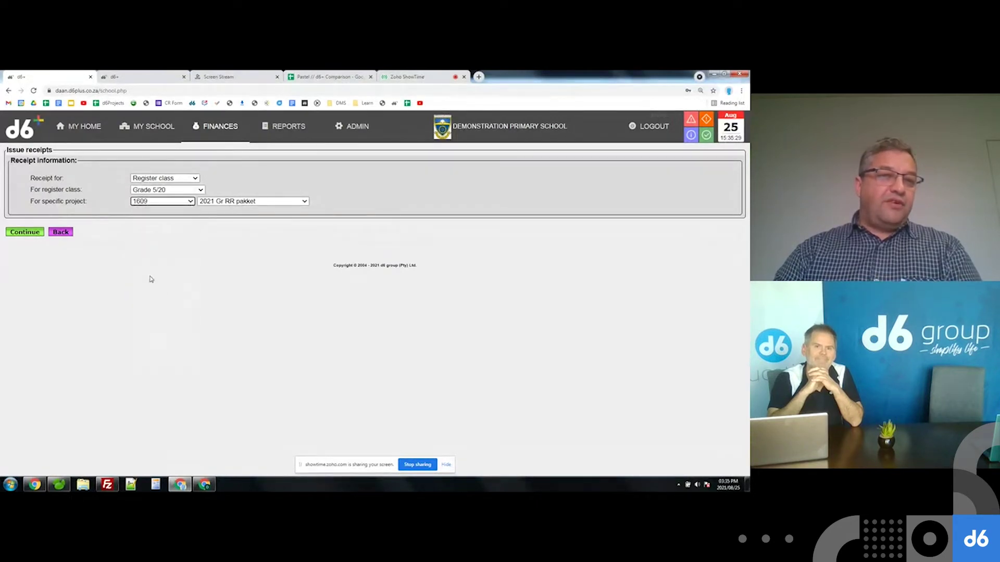
click(32, 232)
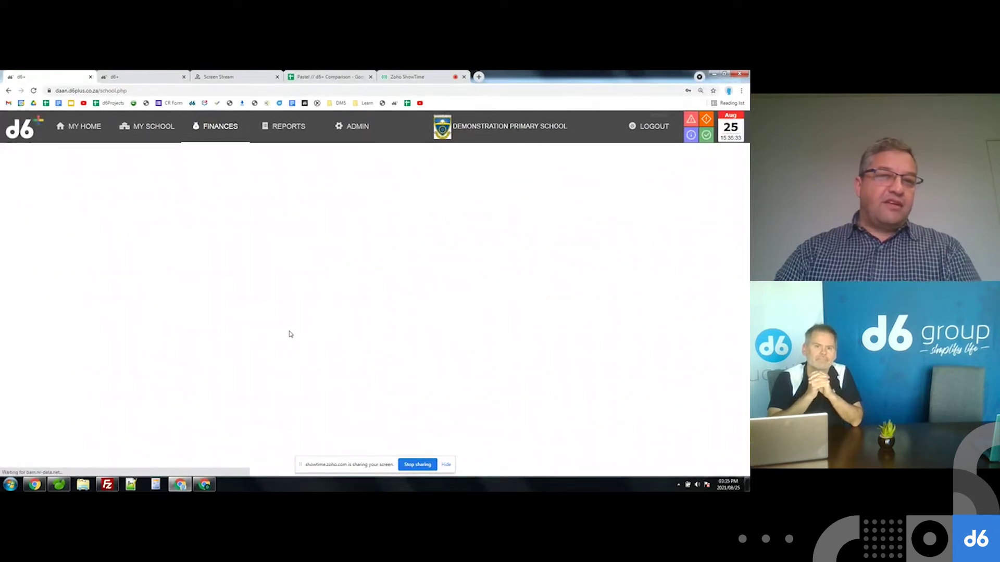
Step: Include the learners on lines 8, 12, 14 and 15 in the receipt and review the print options and amounts
scroll(215, 350, down, 3)
scroll(214, 355, down, 1)
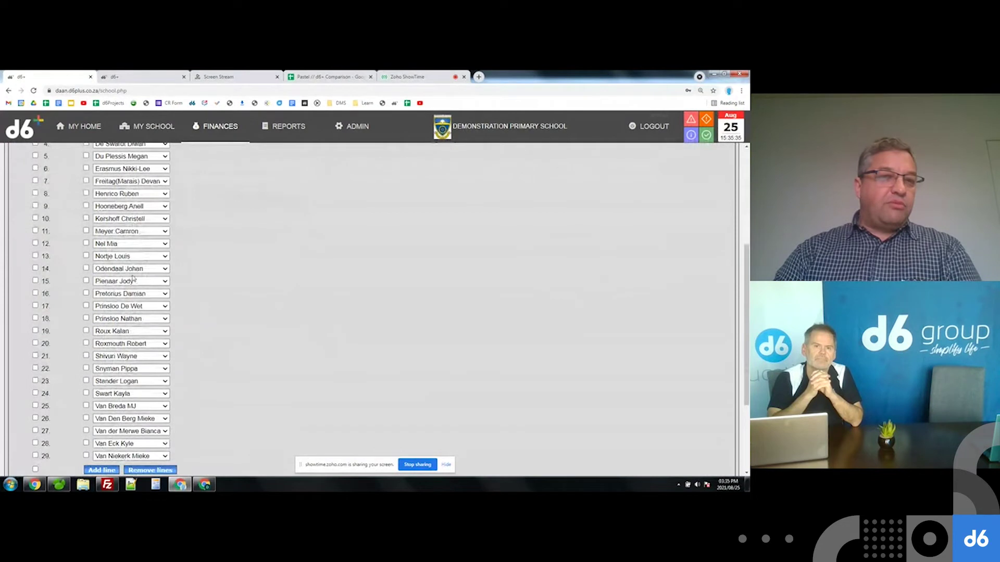
click(86, 194)
click(80, 244)
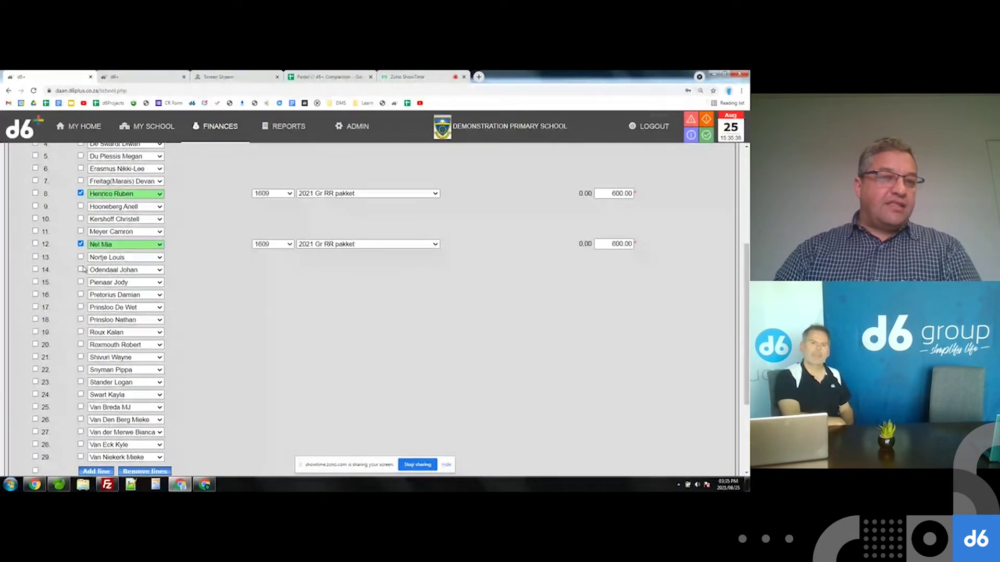
click(80, 269)
click(81, 282)
scroll(173, 331, down, 2)
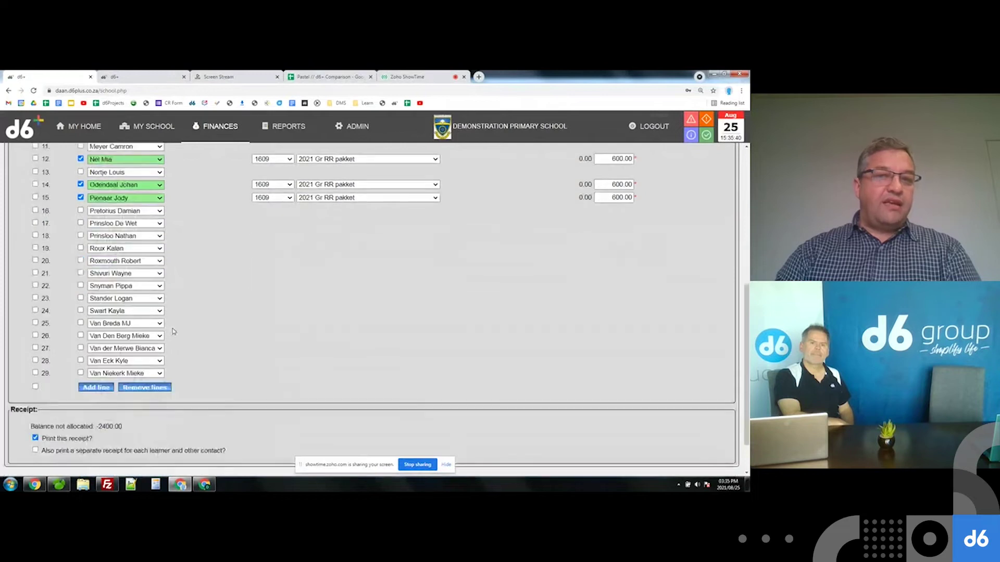
scroll(173, 331, down, 1)
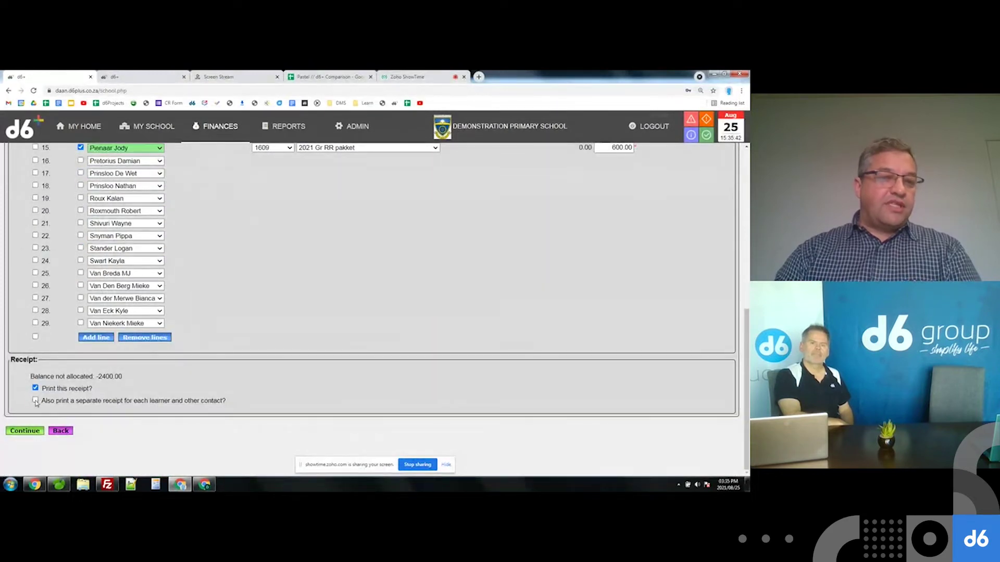
scroll(240, 403, up, 4)
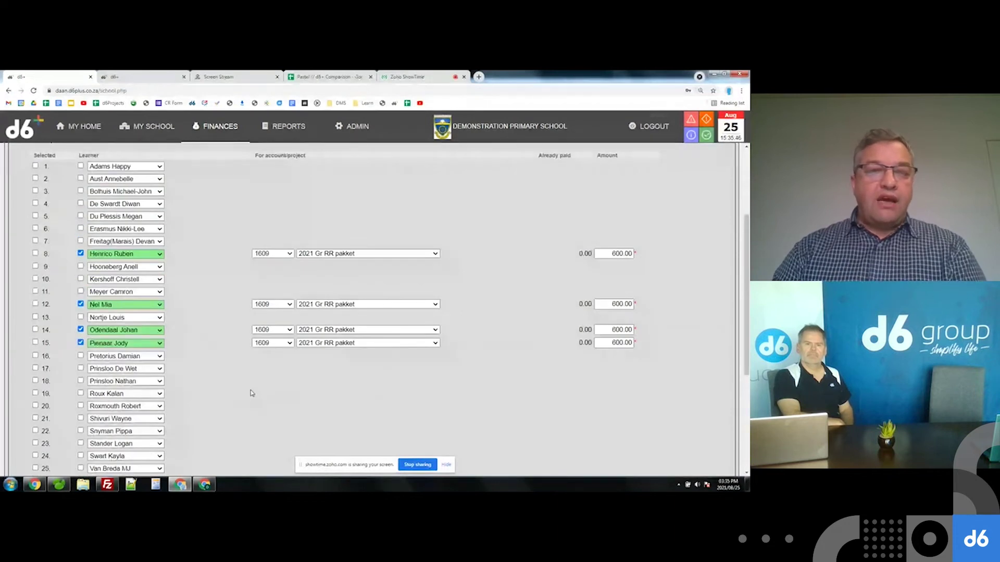
scroll(252, 393, up, 1)
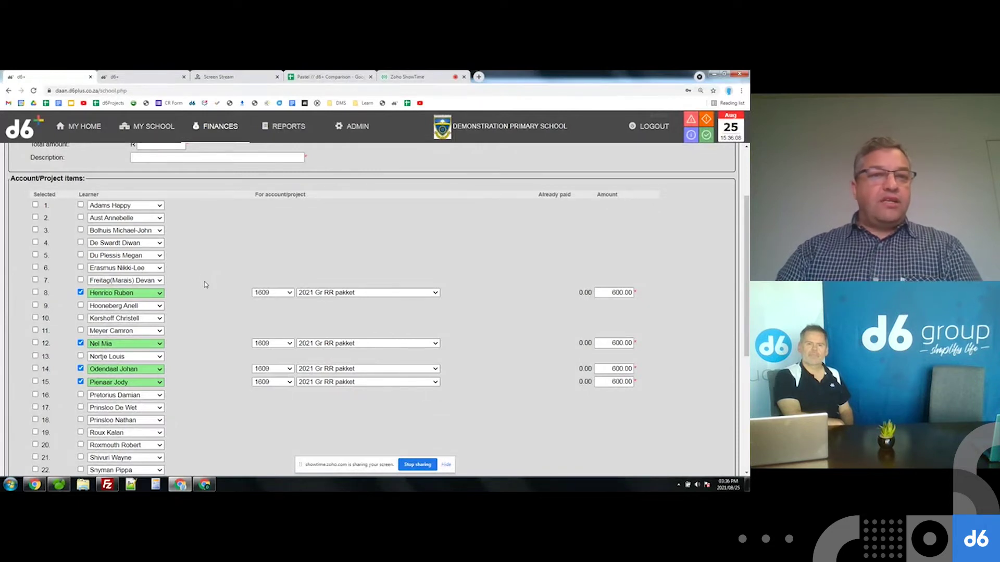
Step: Leave the receipt and start a new project in the Finances section of the D6 Training school
scroll(204, 285, up, 2)
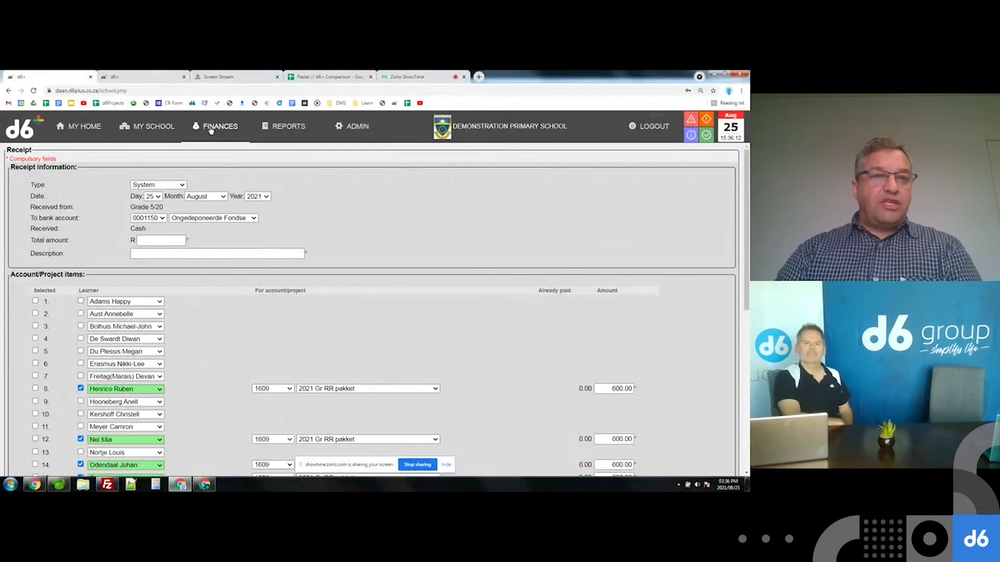
click(211, 131)
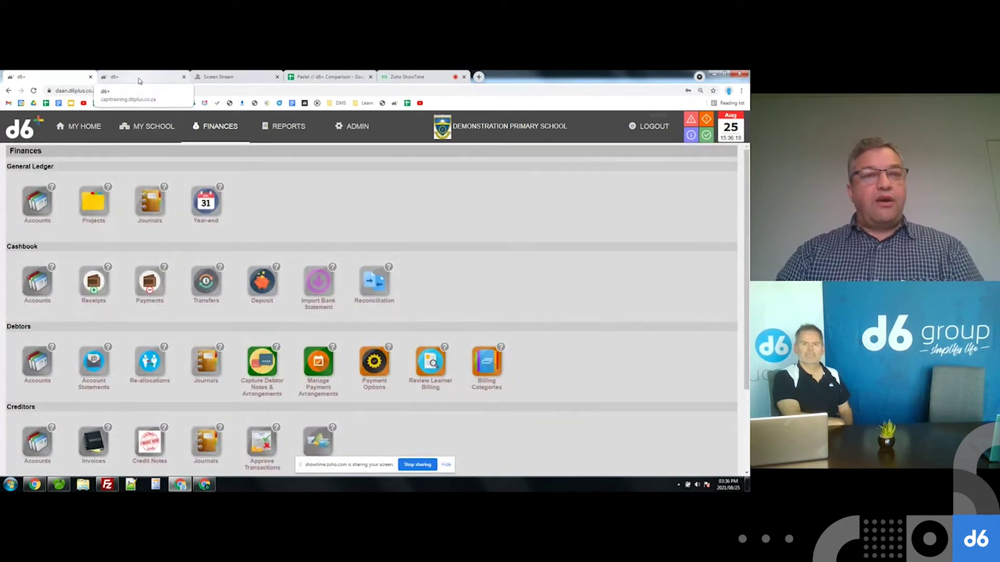
click(139, 79)
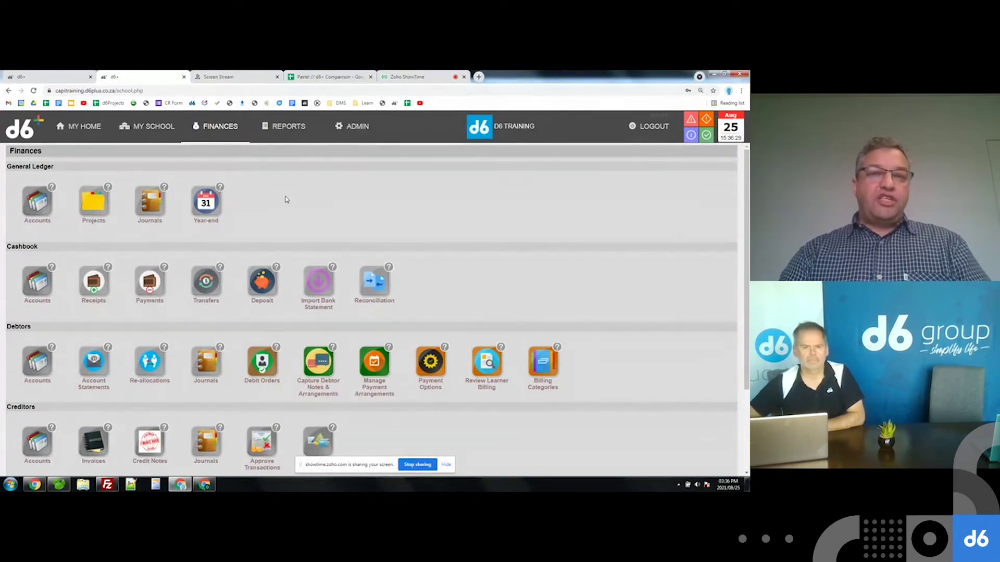
click(94, 204)
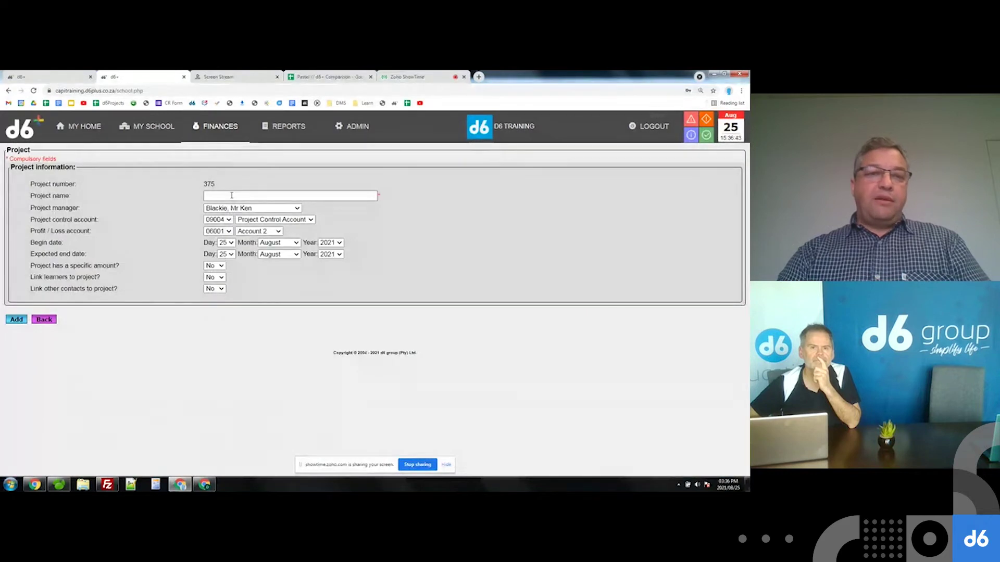
Step: Name the new project Western Cape Demo project
click(232, 195)
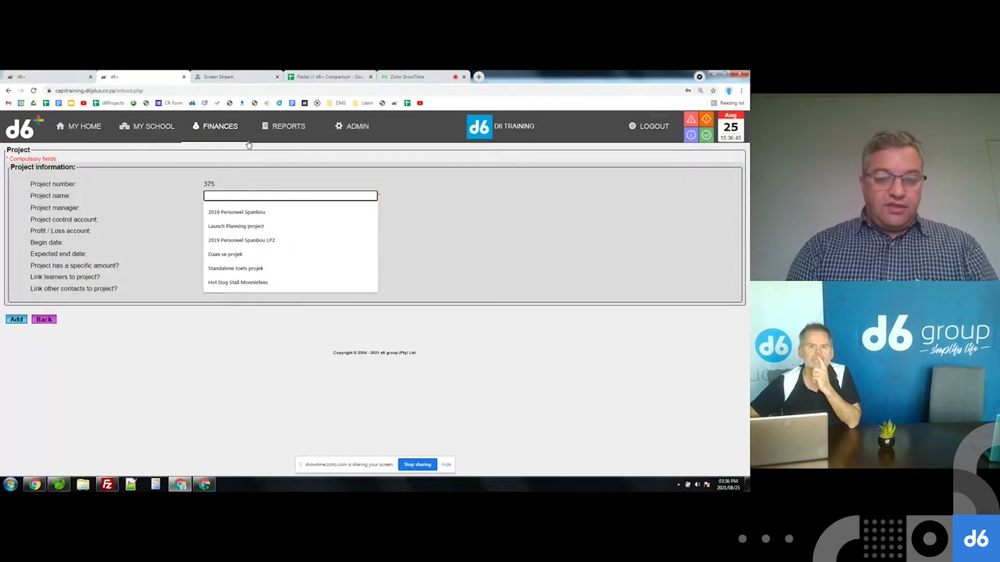
text(Western Cape Demo proj)
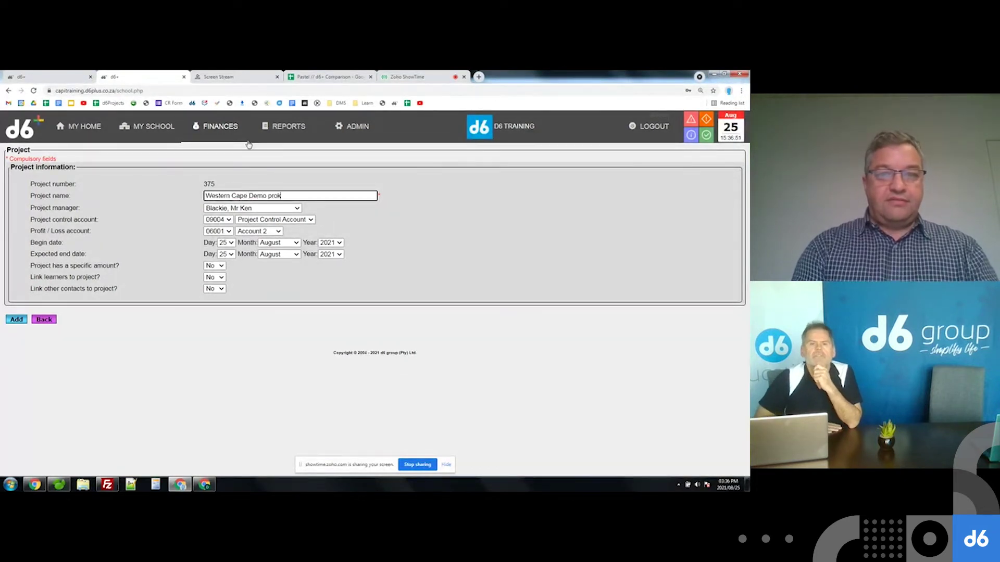
text(ect)
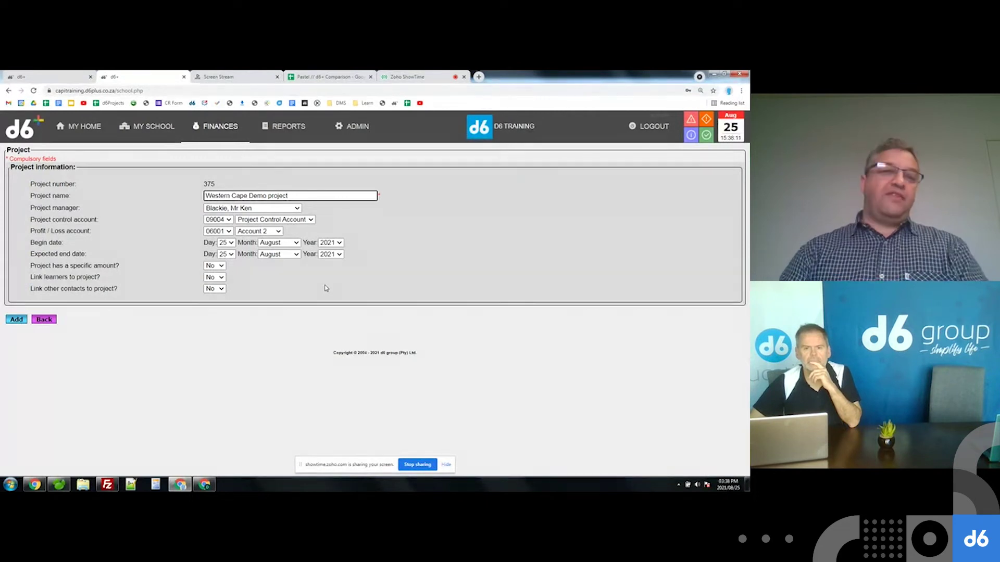
Step: Assign a staff member from the list as the project manager
click(272, 208)
scroll(249, 324, down, 10)
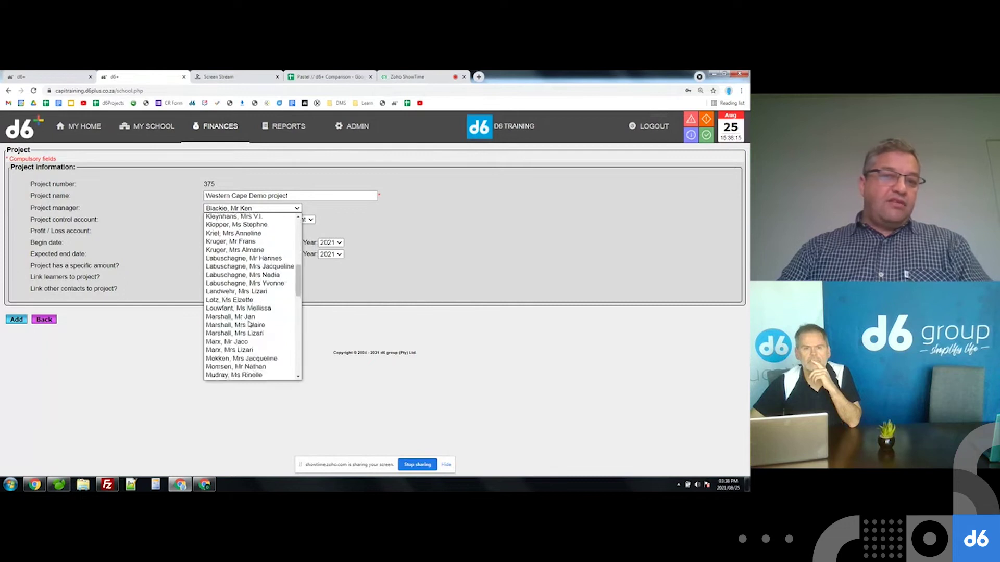
click(236, 293)
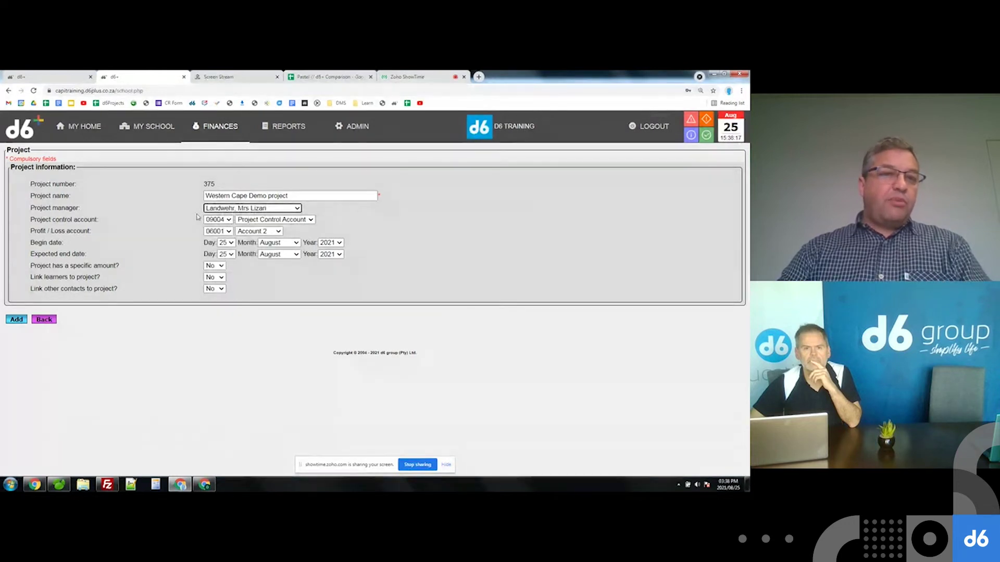
click(281, 209)
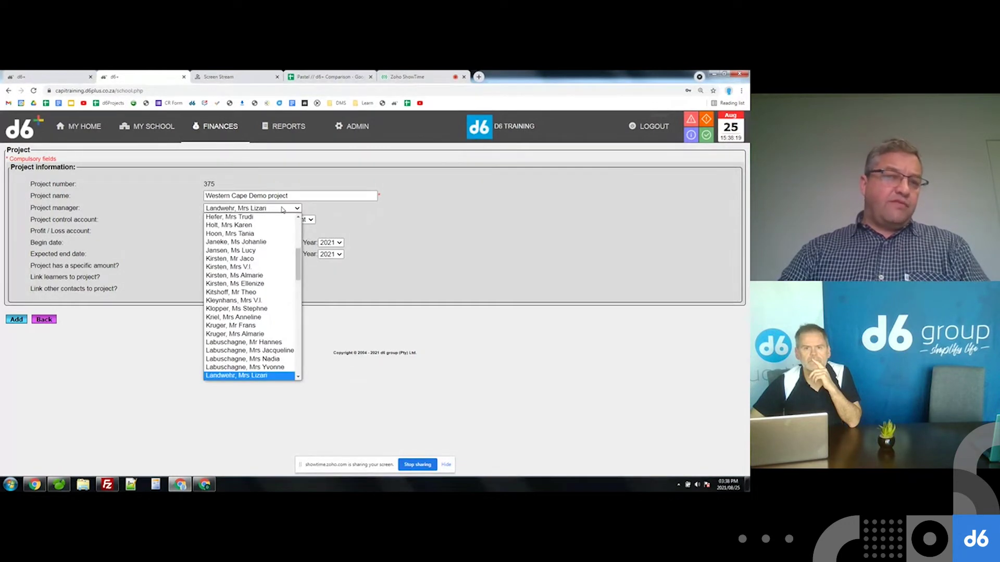
click(263, 286)
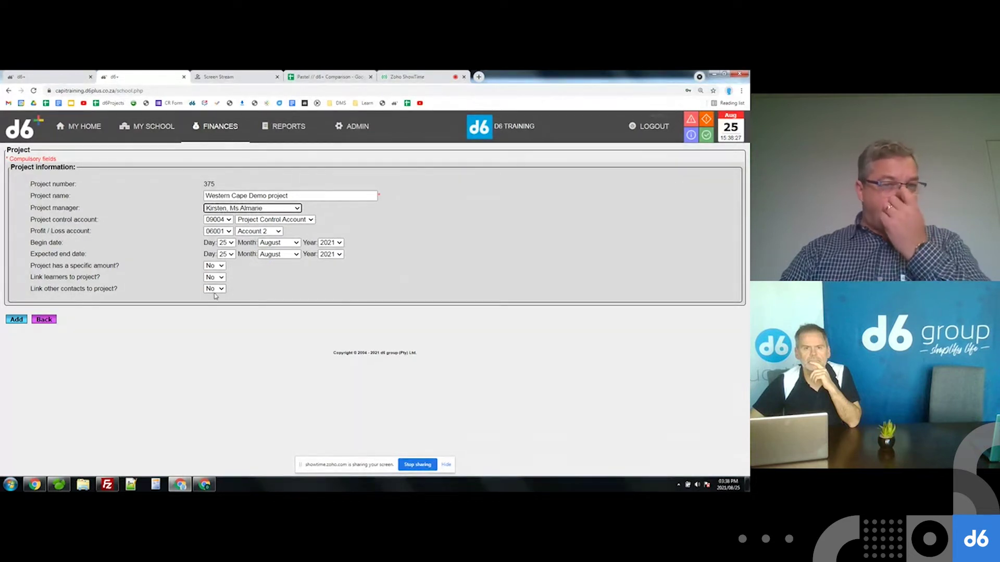
Step: Give the project a specific amount of R500 and enable linking learners to it
click(220, 266)
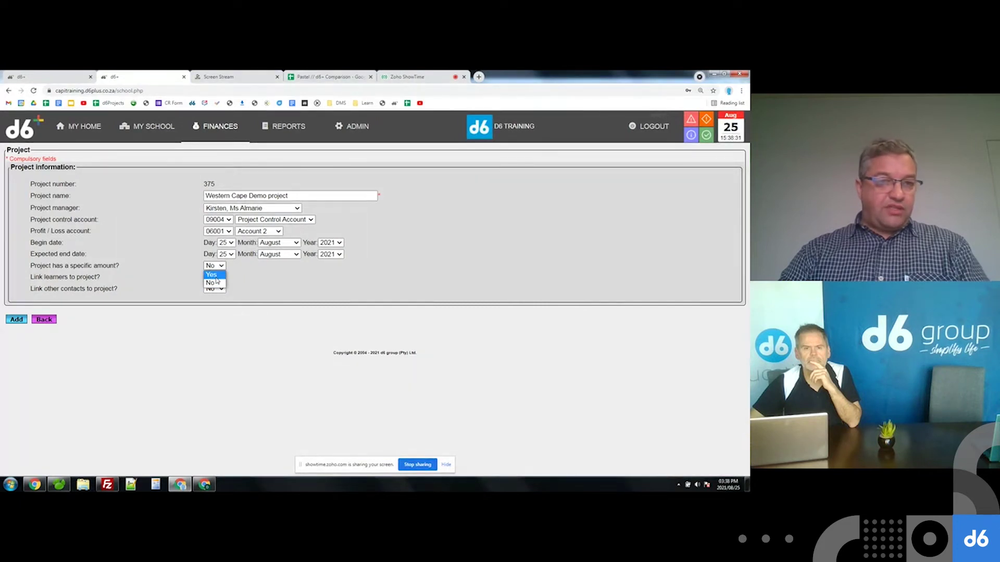
click(212, 274)
click(244, 277)
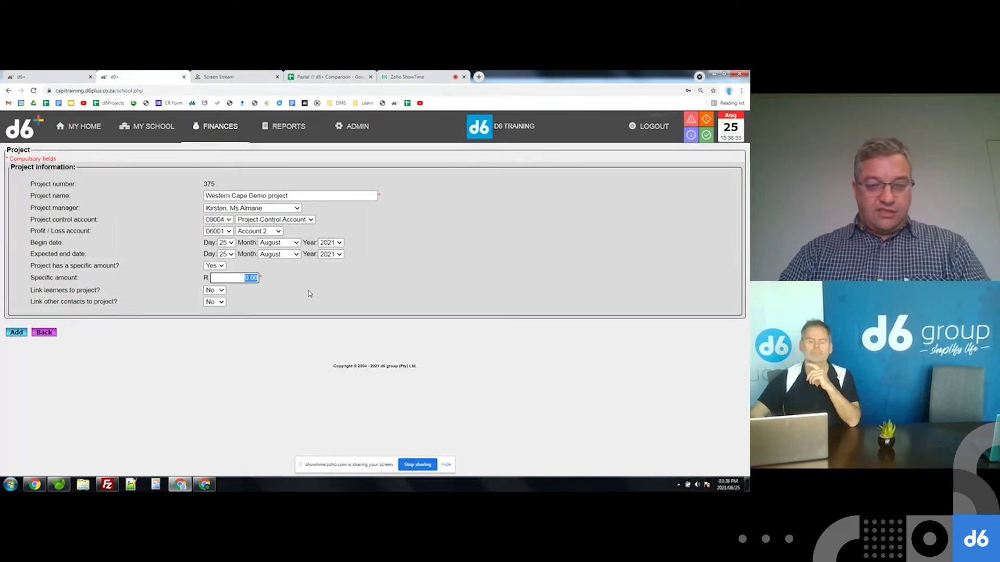
text(500)
click(322, 339)
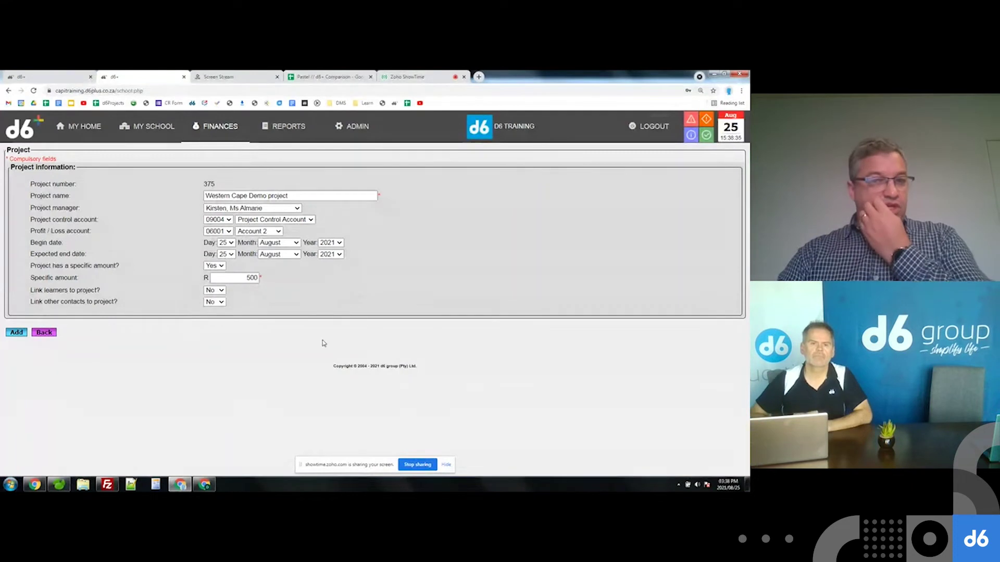
click(220, 293)
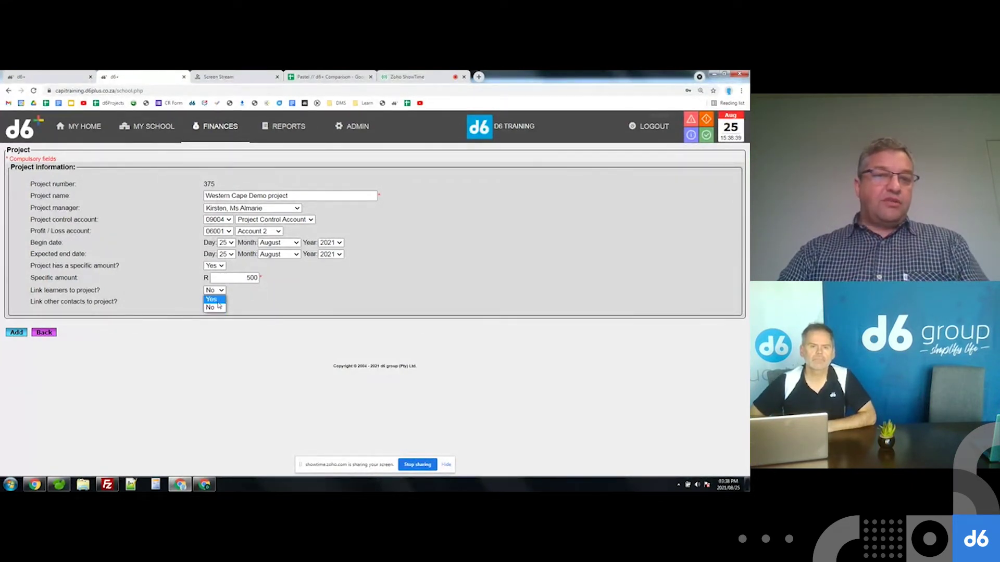
click(211, 300)
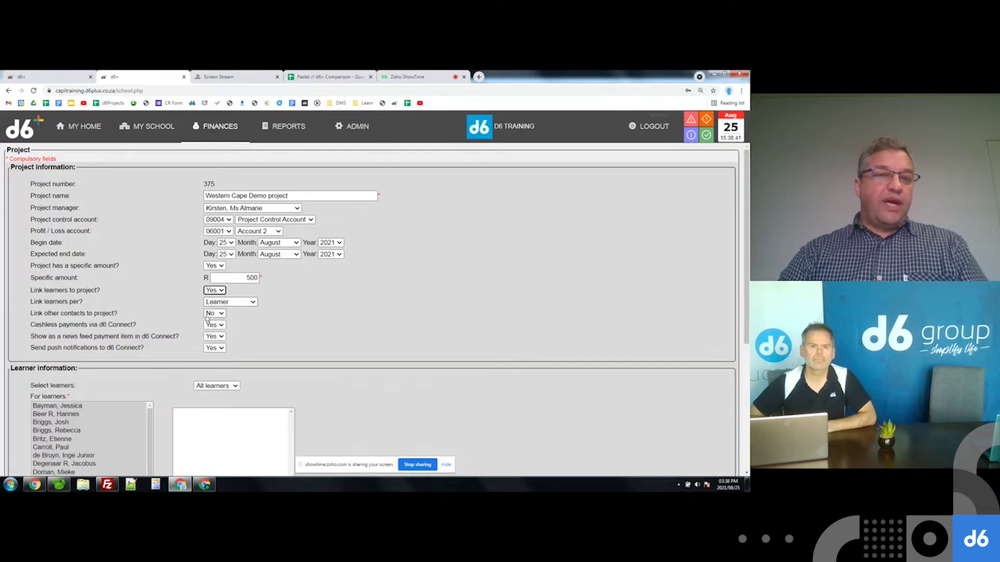
Step: Select several individual learners in the project's learner list, keeping the linking method set to Learner
scroll(269, 253, down, 2)
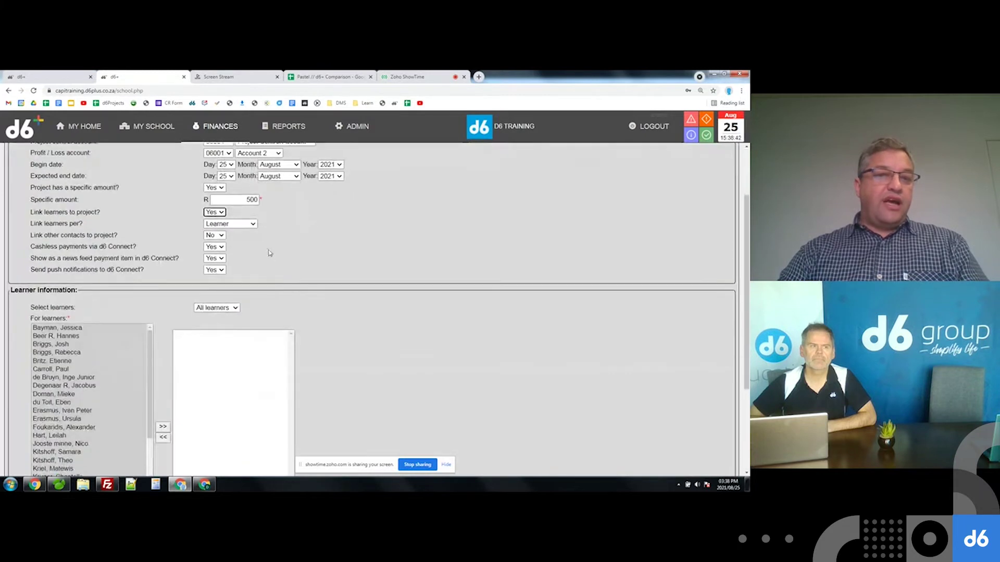
drag(74, 345, 73, 348)
ctrl+click(65, 381)
ctrl+click(59, 414)
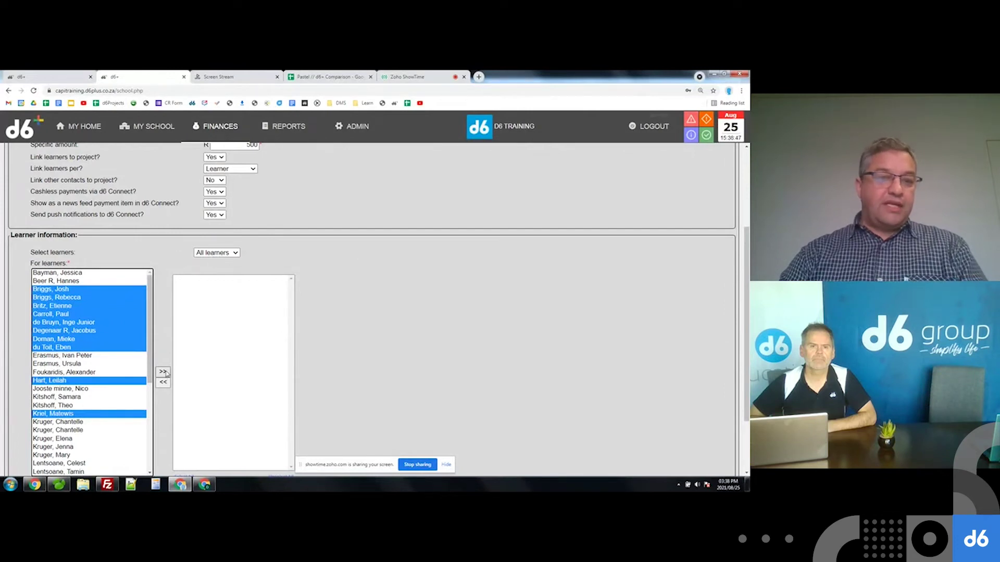
scroll(395, 361, up, 3)
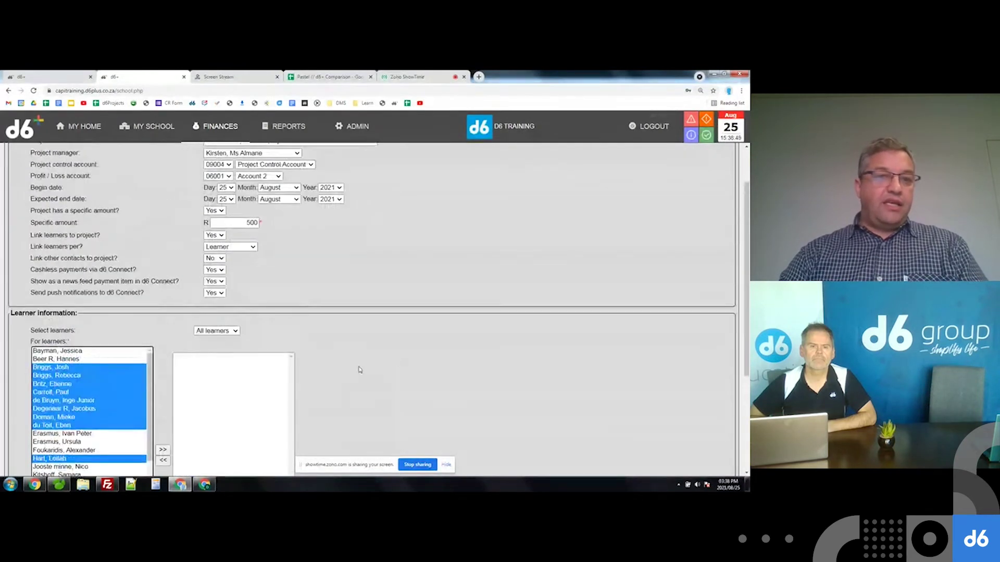
click(250, 247)
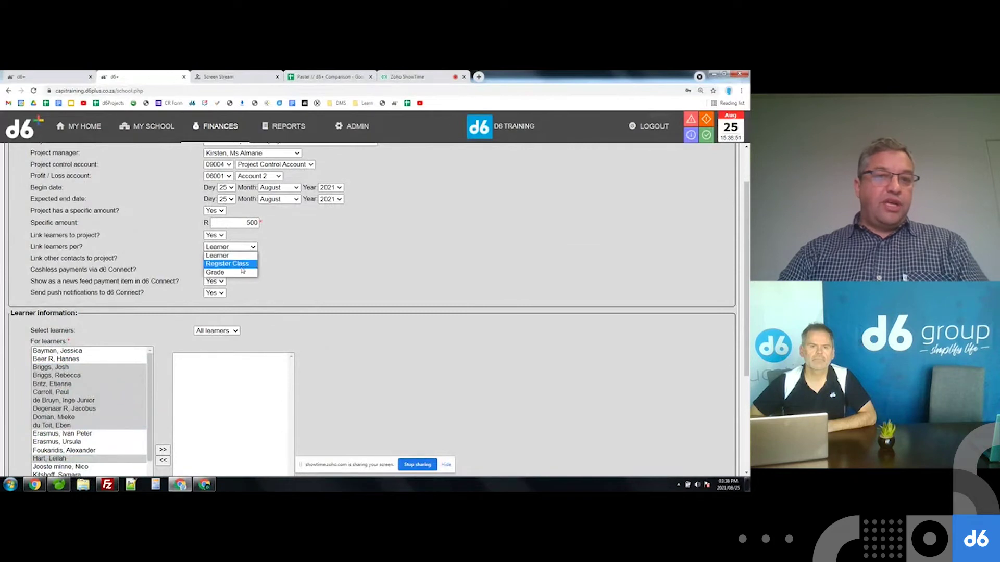
click(238, 258)
Step: Try selecting learners per channel with Accounting 10/2-17 (Term 3), and return the selection to All learners
click(229, 331)
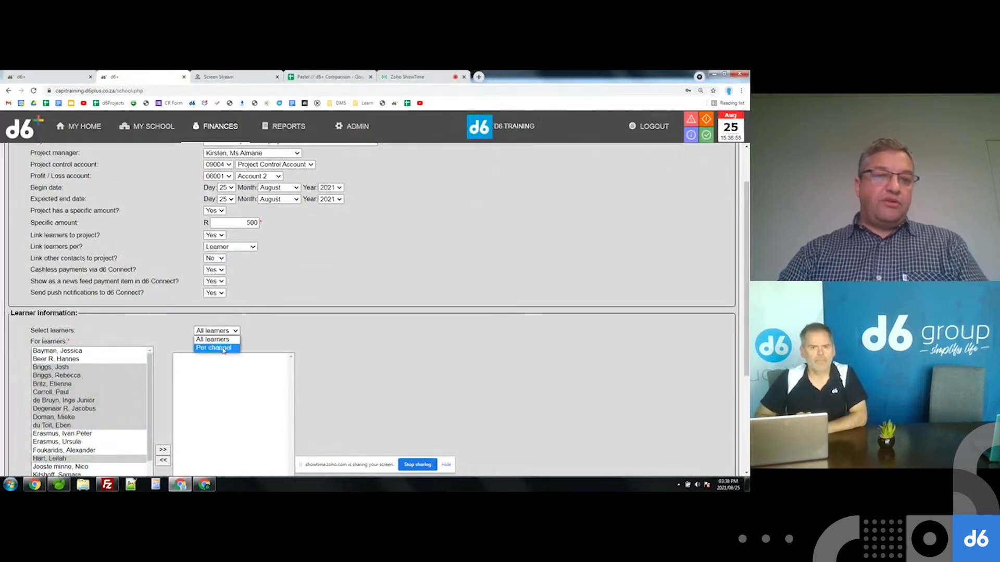
click(224, 347)
click(224, 342)
scroll(241, 281, down, 5)
scroll(241, 281, up, 5)
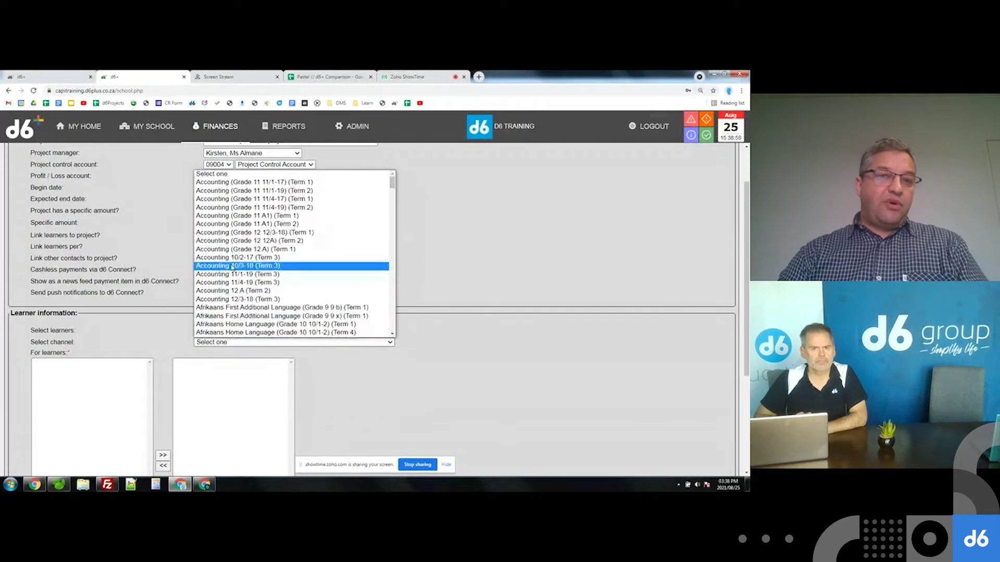
click(233, 263)
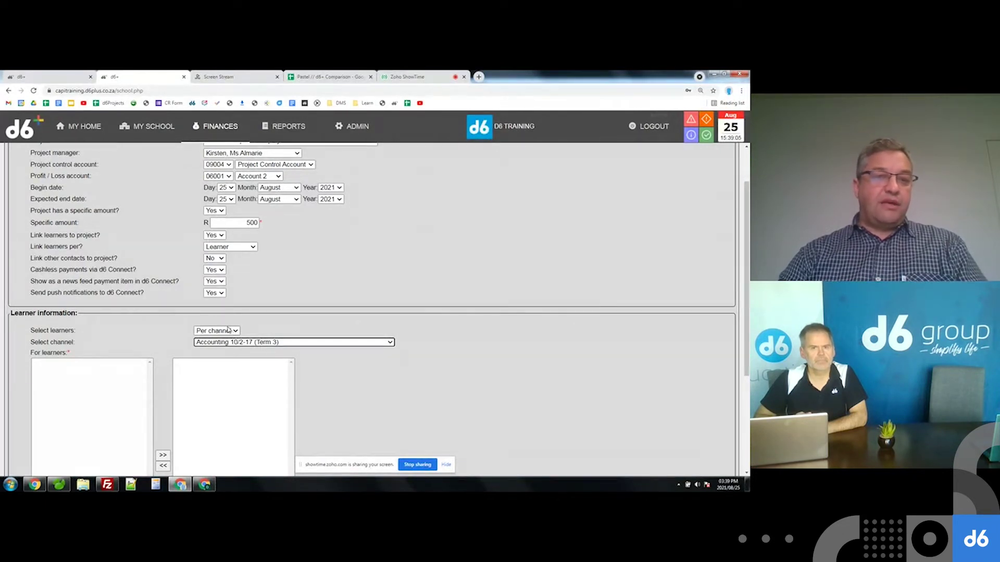
click(223, 336)
click(225, 340)
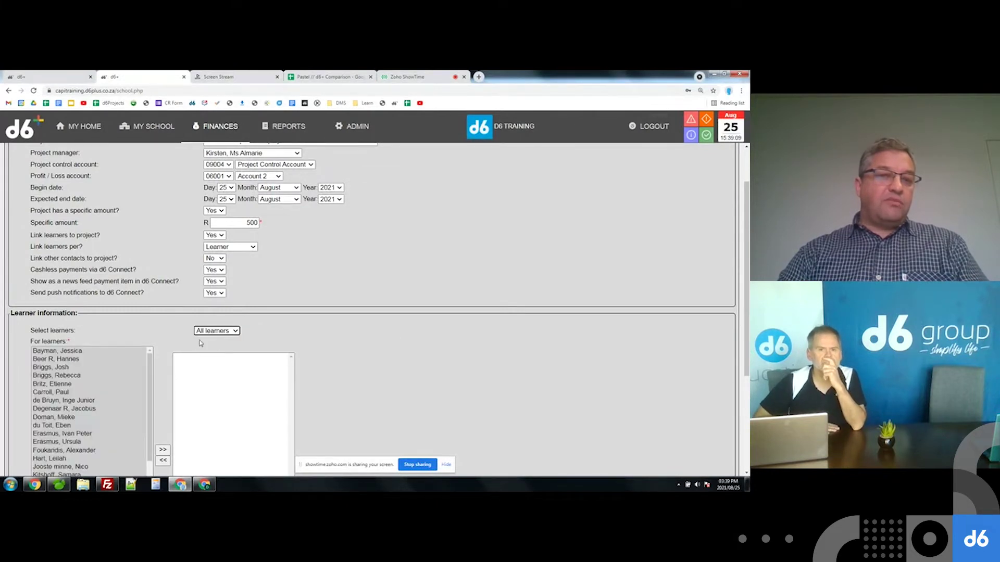
Step: Link learners to the project per grade and include Grades 6 to 12
click(244, 249)
click(234, 278)
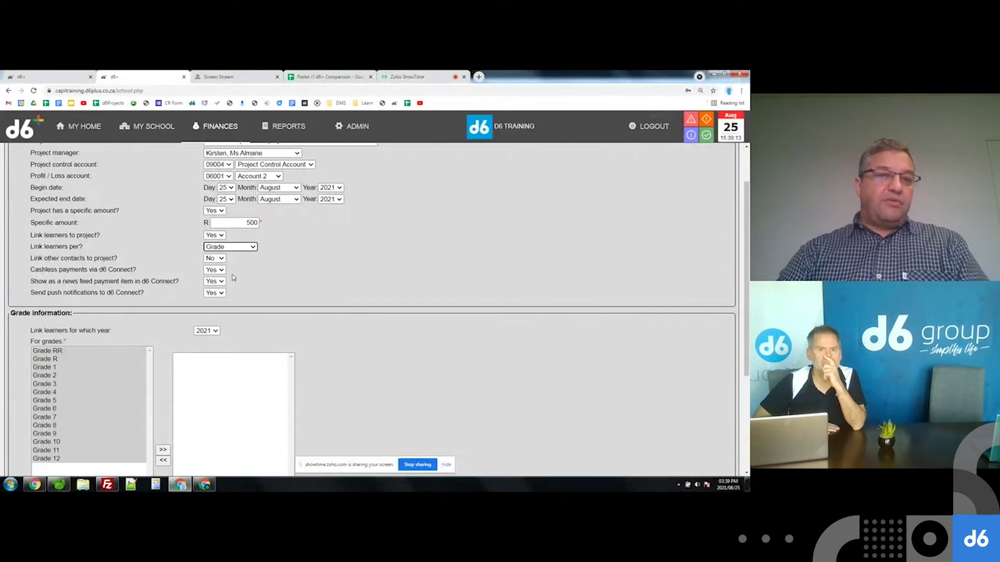
scroll(120, 350, down, 2)
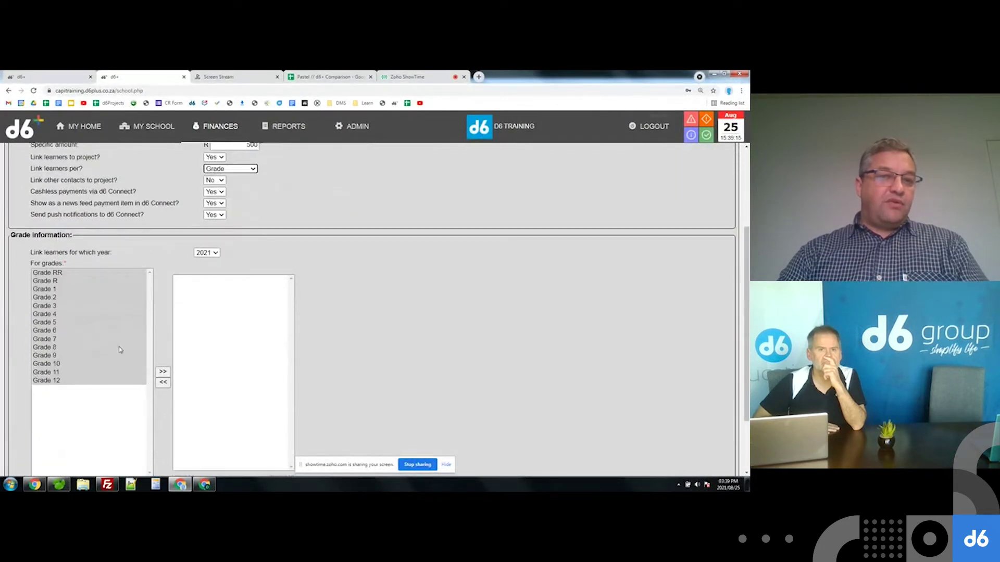
drag(78, 334, 79, 382)
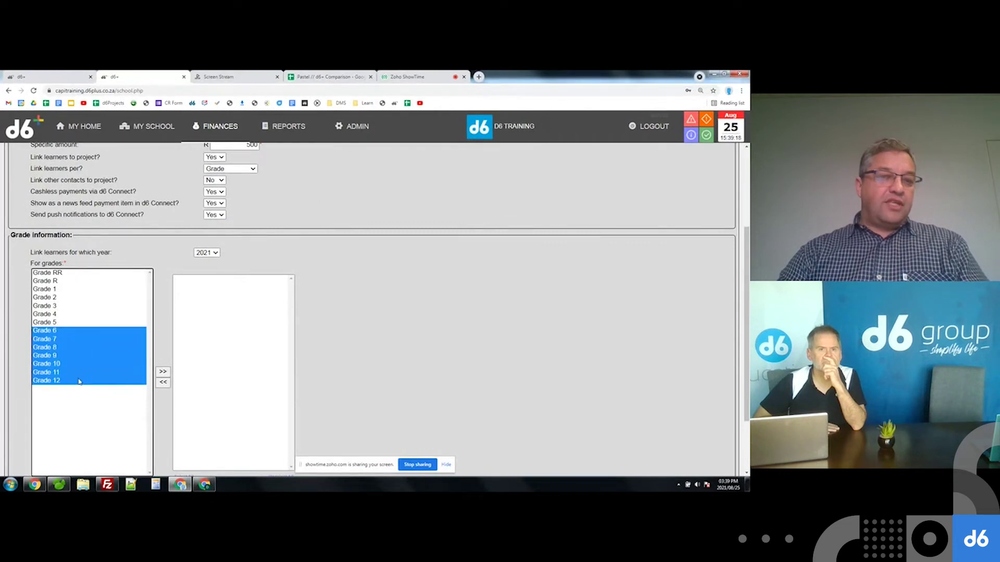
click(163, 372)
scroll(404, 339, down, 2)
scroll(404, 338, up, 4)
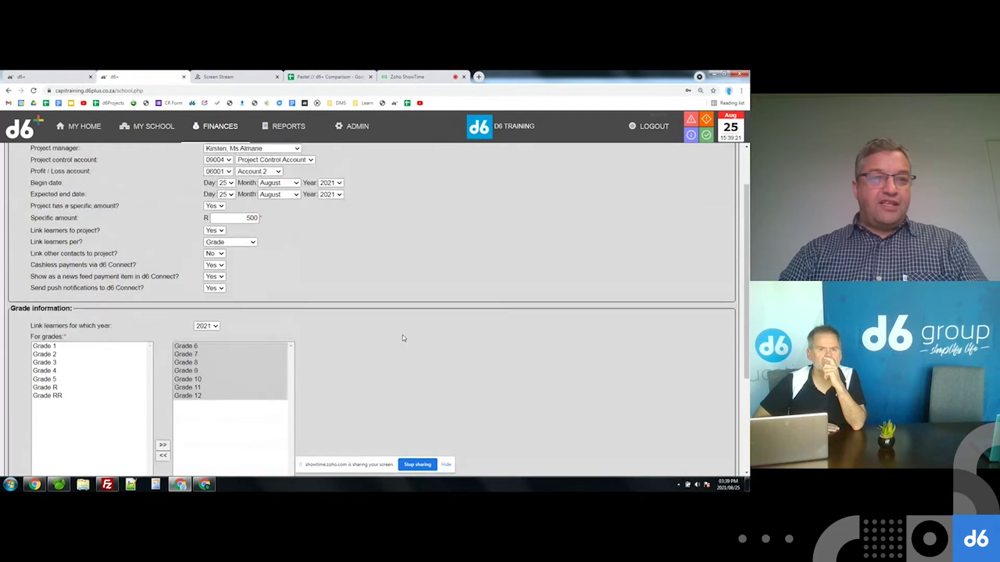
Step: Add the completed Western Cape Demo project to the school's projects
scroll(402, 339, down, 3)
scroll(378, 318, down, 2)
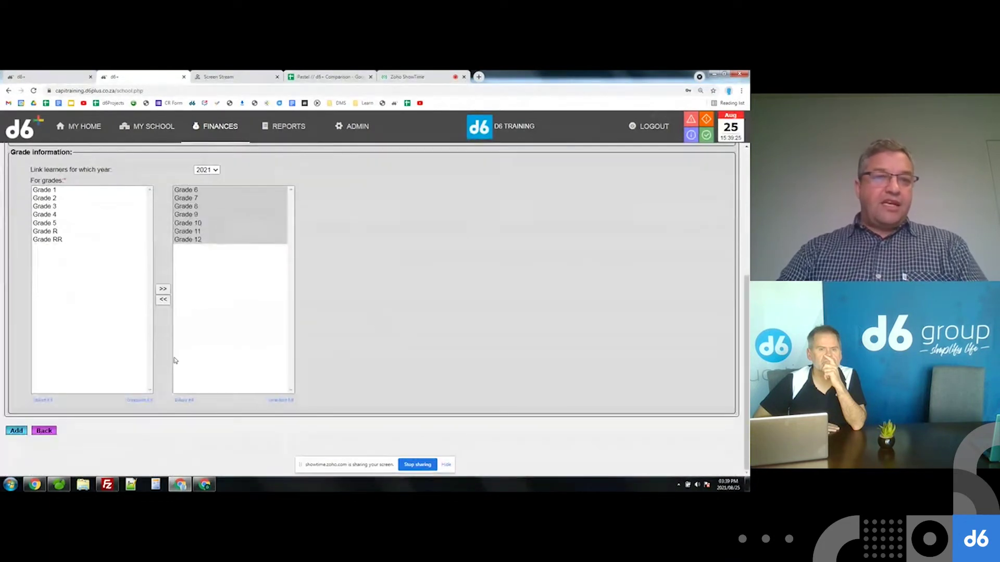
click(15, 433)
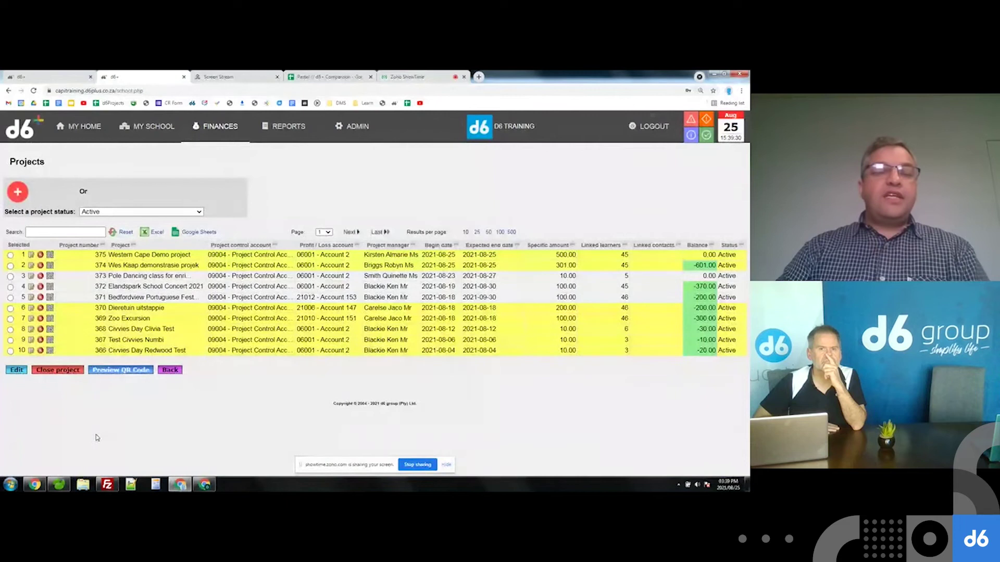
Step: Open the Who has paid report for Western Cape Demo project from My Projects and review the learners' amounts and totals
click(86, 127)
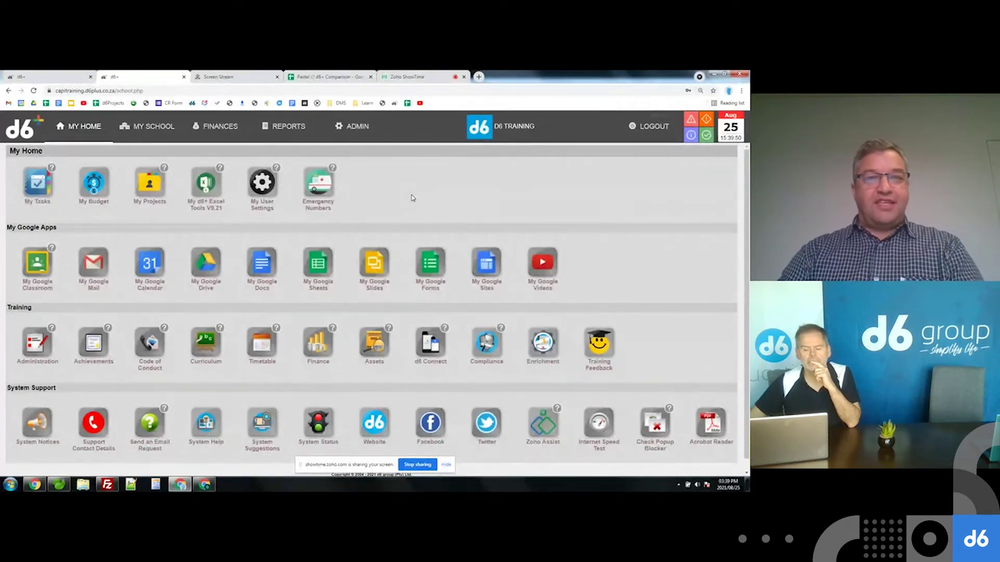
click(156, 186)
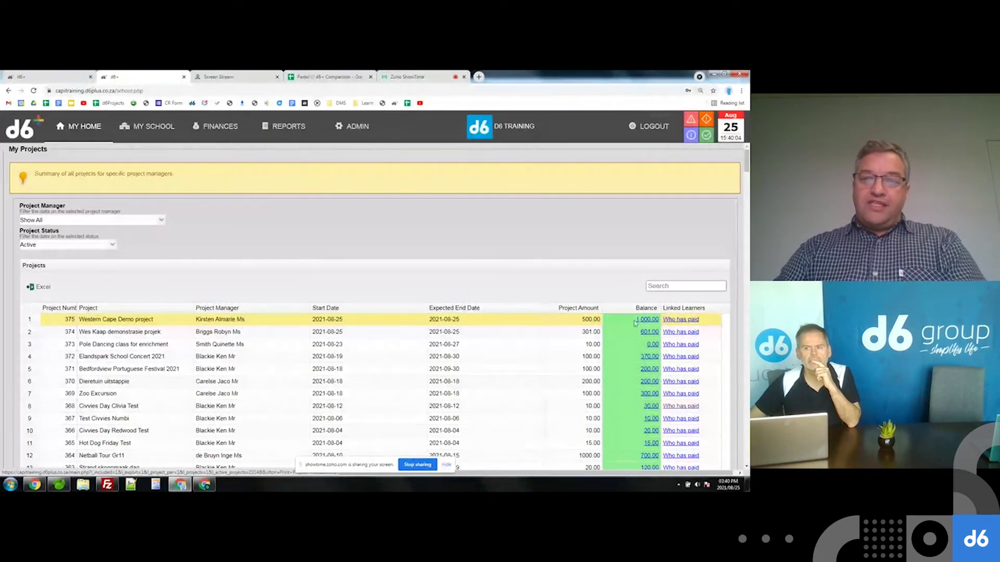
click(673, 321)
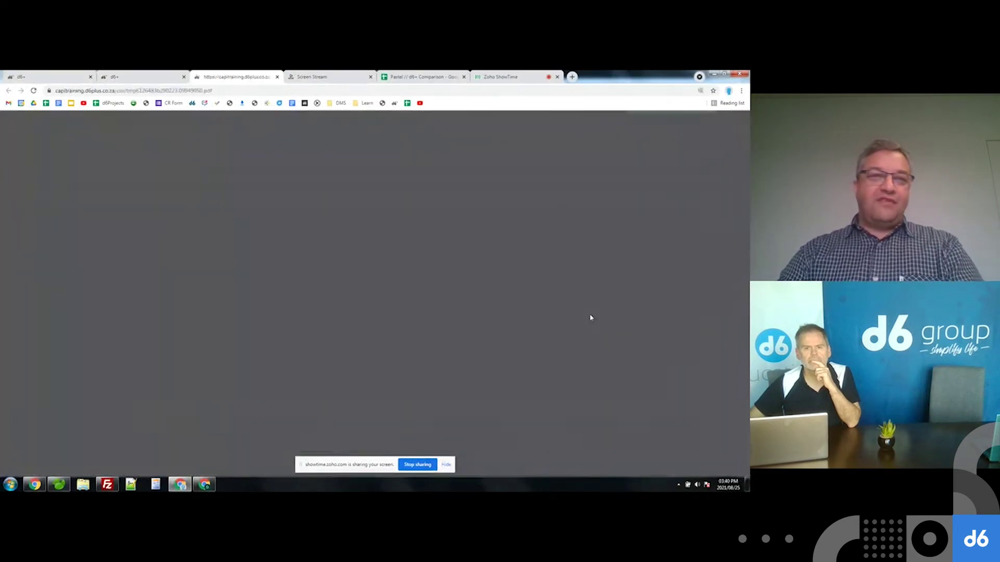
scroll(520, 335, down, 2)
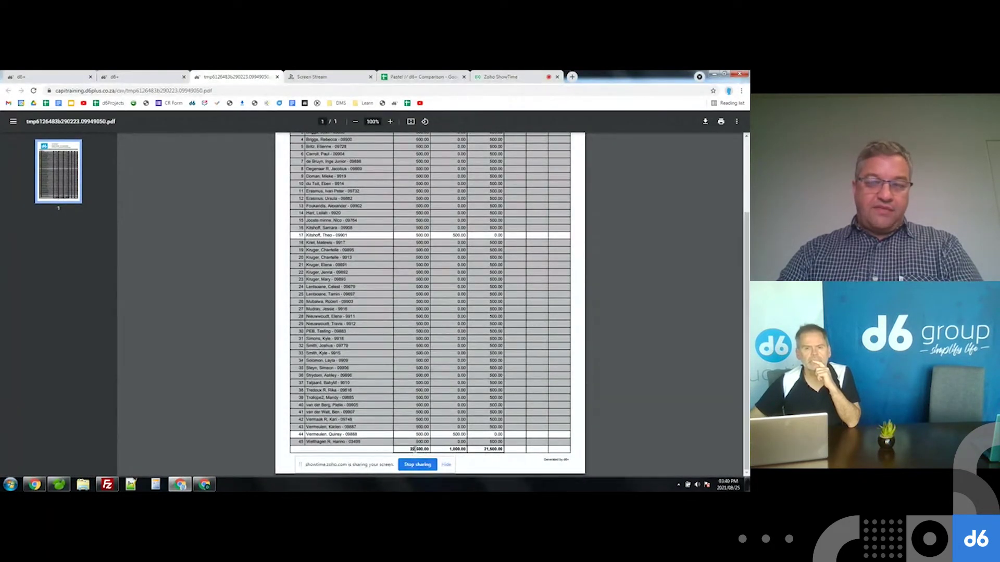
scroll(354, 348, up, 2)
scroll(354, 346, down, 2)
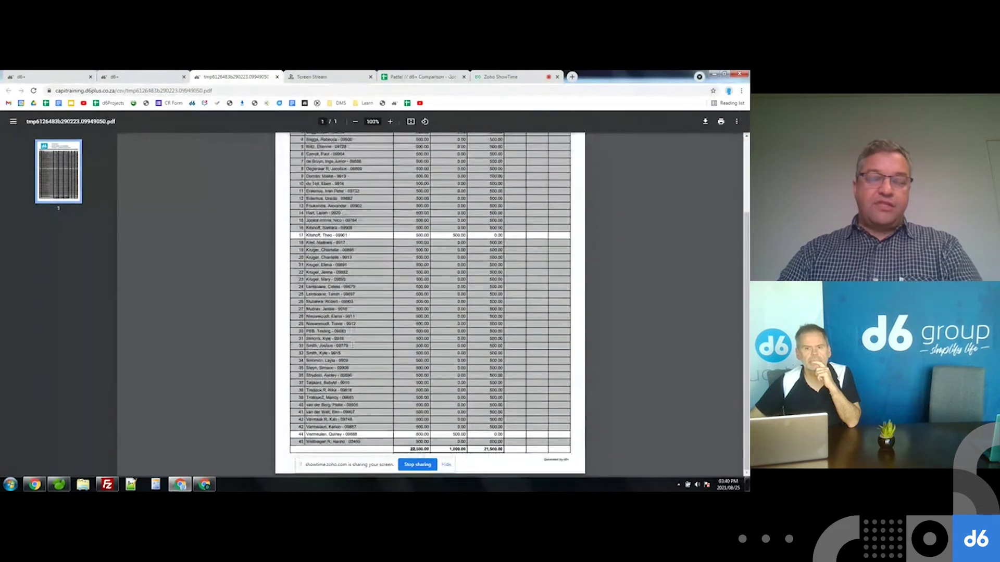
Step: Examine the payable, already paid and difference columns and the totals in the Western Cape Demo project's control report
scroll(353, 345, up, 2)
scroll(352, 344, up, 1)
scroll(364, 336, down, 3)
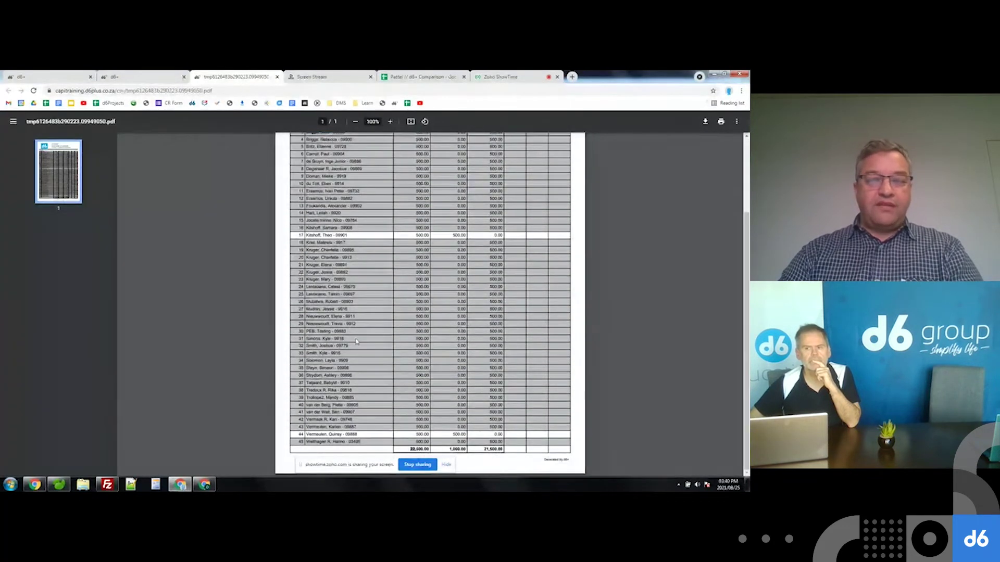
scroll(373, 328, up, 2)
scroll(373, 328, down, 2)
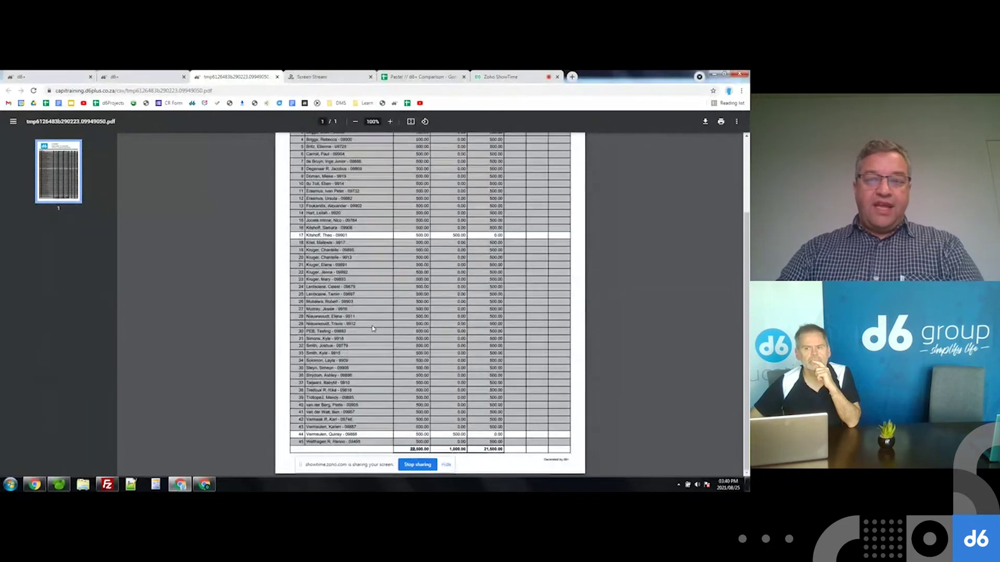
scroll(373, 328, up, 2)
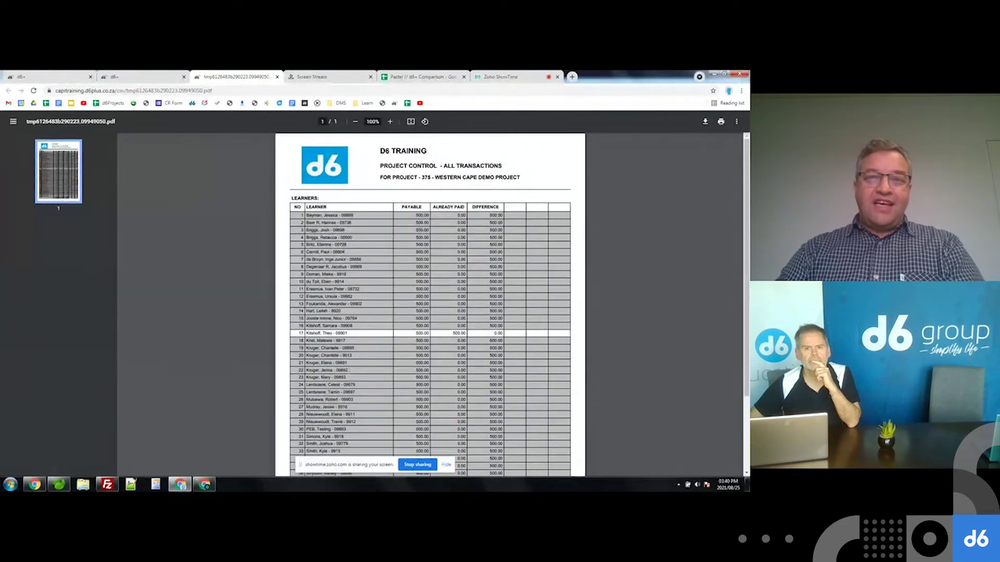
scroll(450, 276, down, 3)
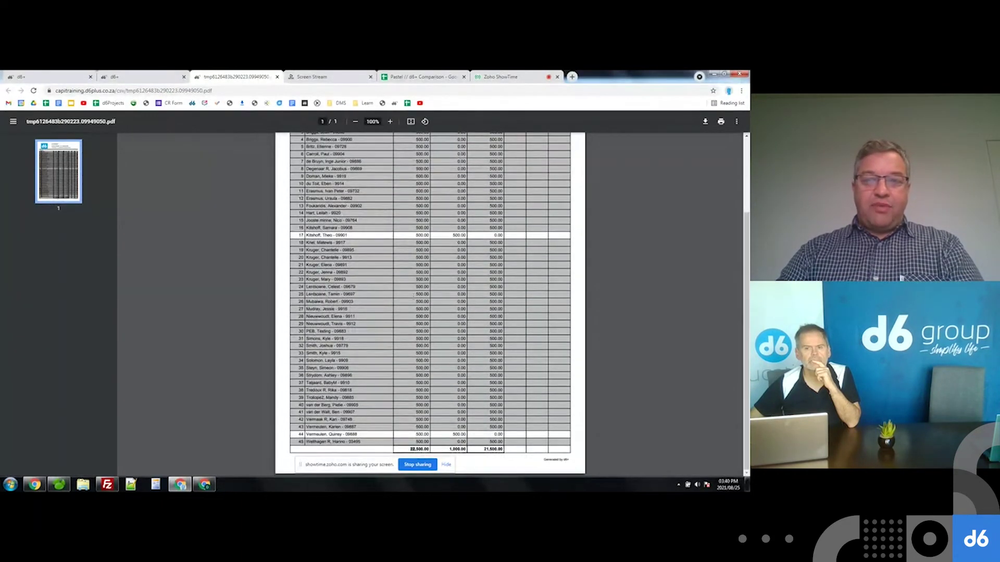
scroll(413, 296, up, 3)
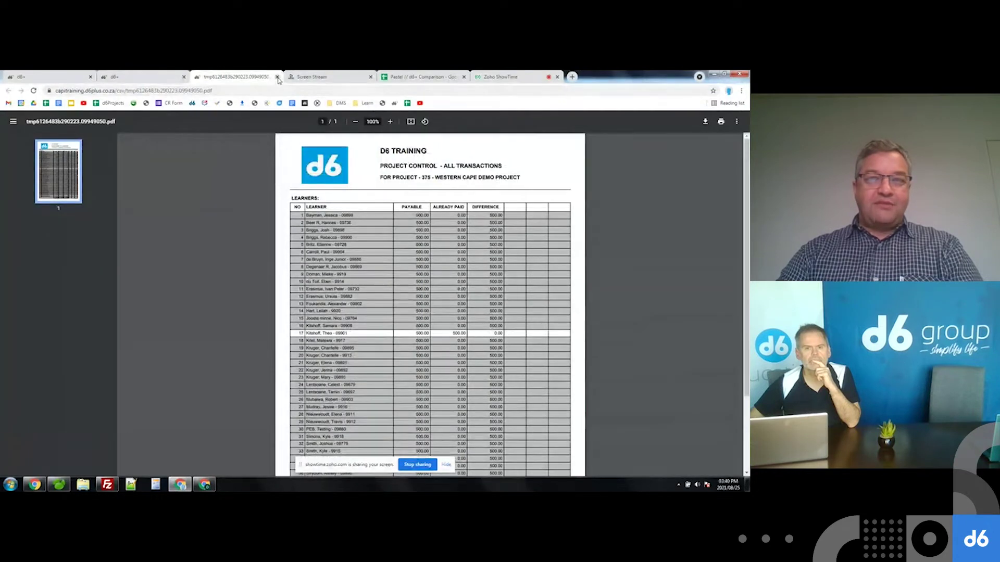
Step: Close the project control report and open the My School overview in d6+
click(277, 77)
click(156, 132)
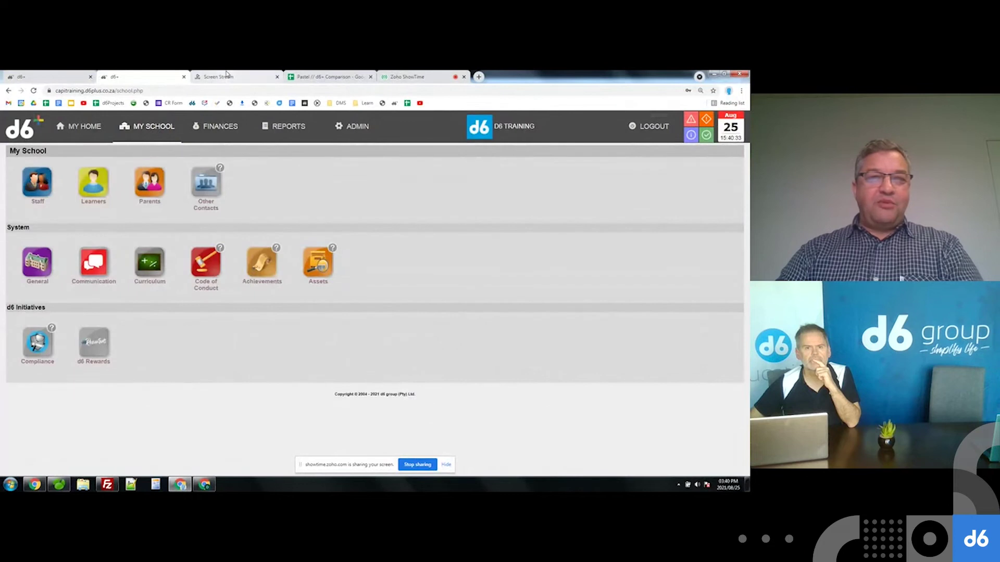
Step: Switch to Screen Stream, reload the phone stream to view the Western Cape Demo project's payment screen, and return to d6+
click(226, 76)
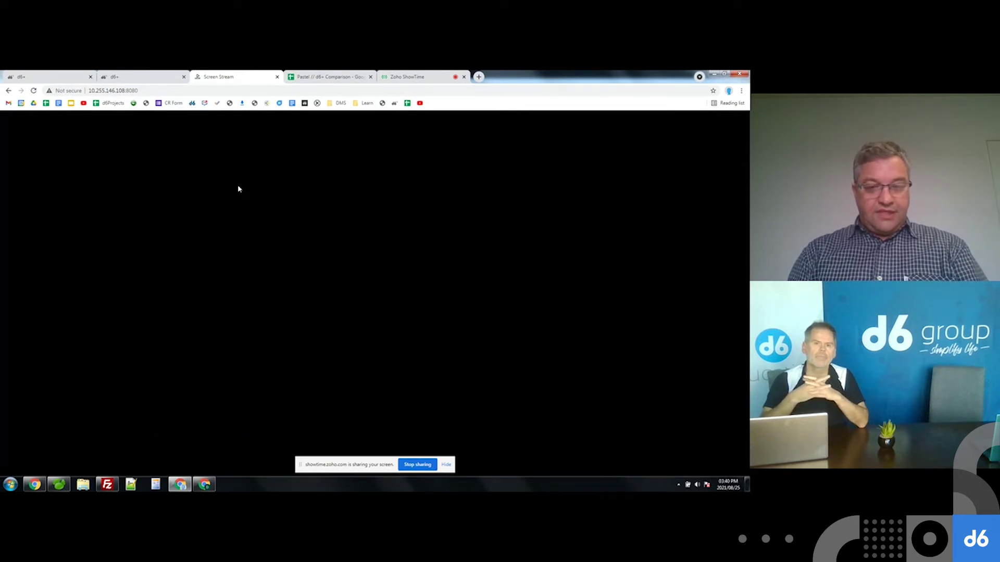
mouse_move(203, 168)
click(34, 93)
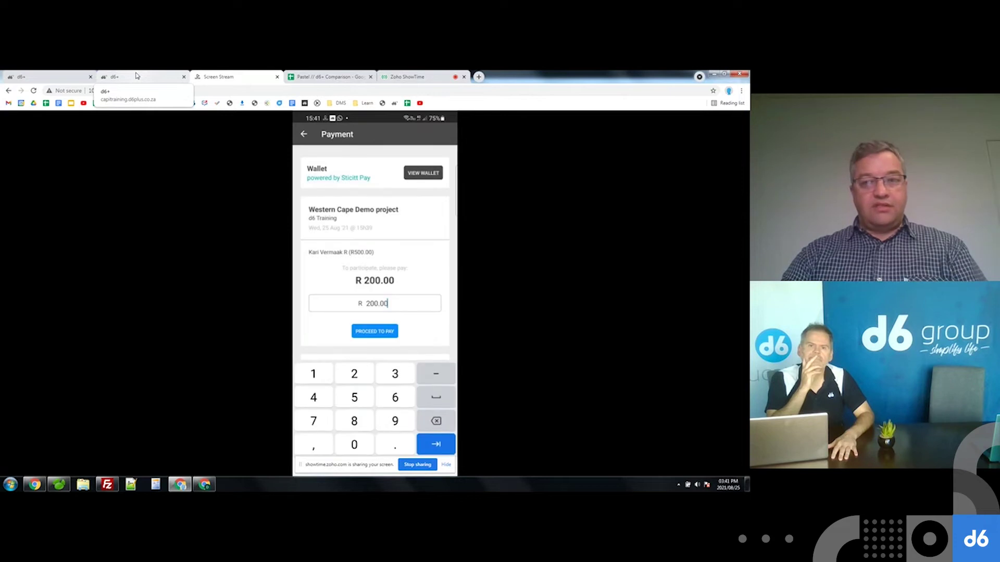
click(131, 78)
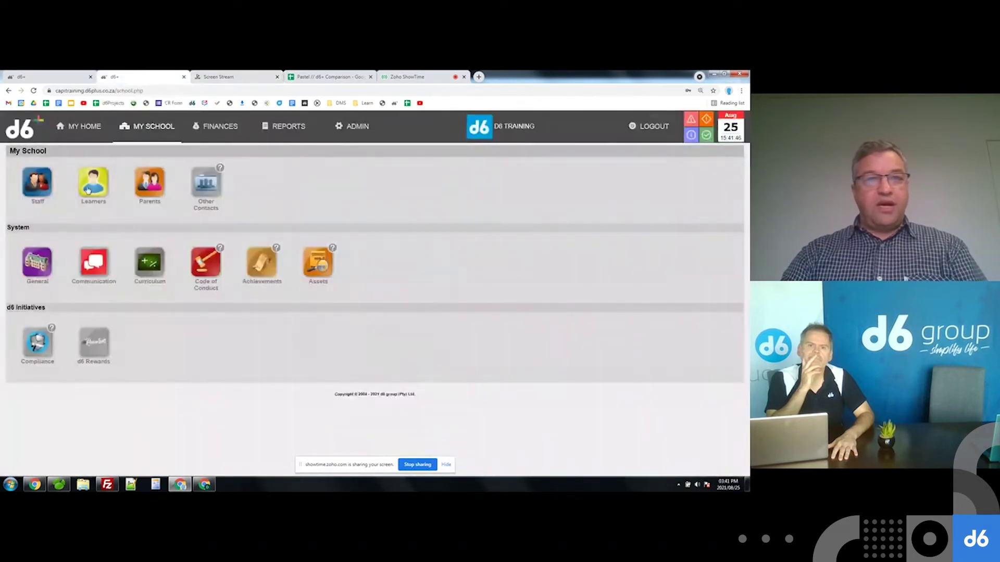